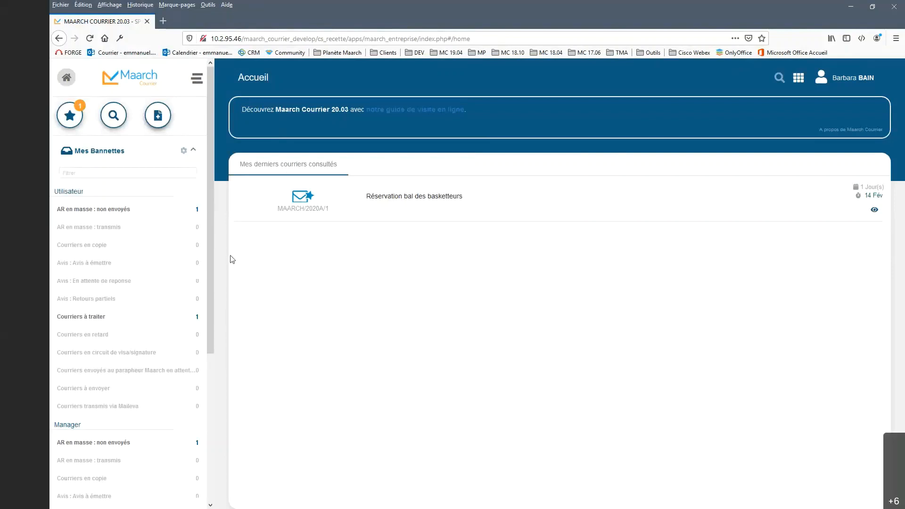
Step: Review the basket list under Mes Bannettes and reorder its groups so that Manager comes before Utilisateur
scroll(149, 300, "down", 4)
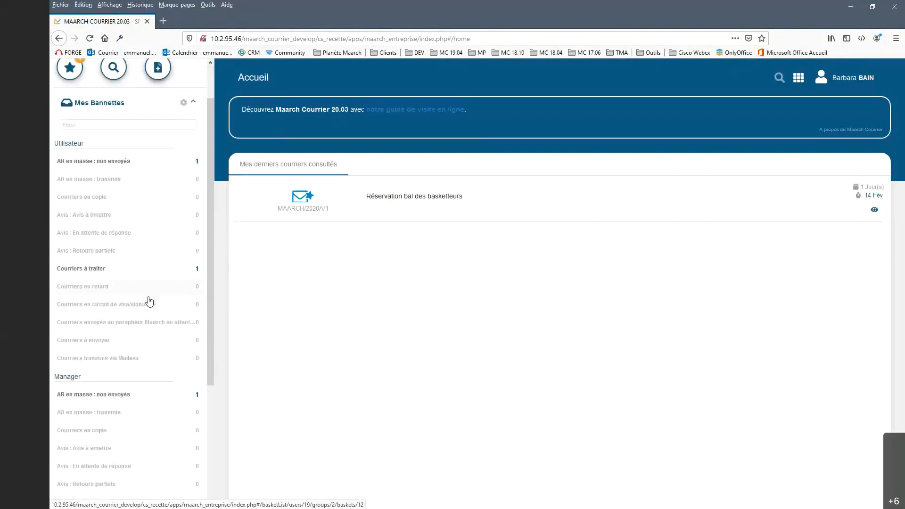
scroll(149, 301, "down", 3)
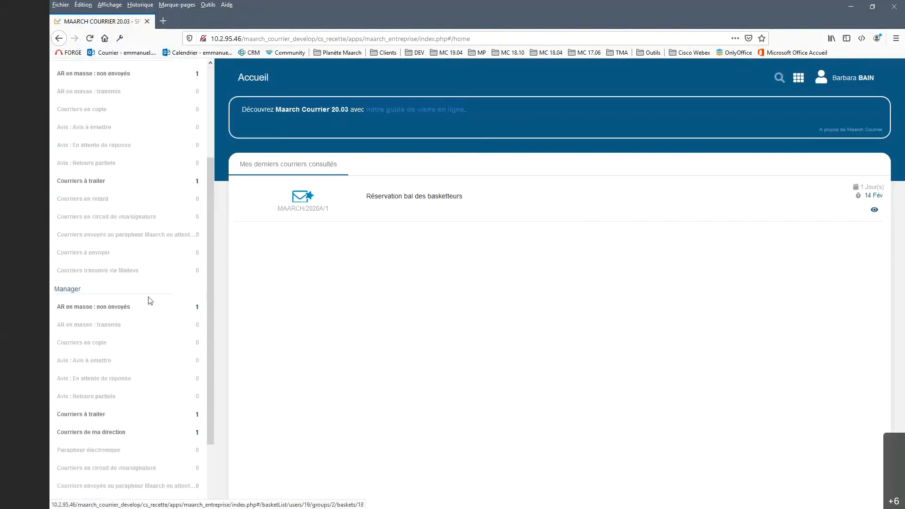
scroll(150, 302, "down", 2)
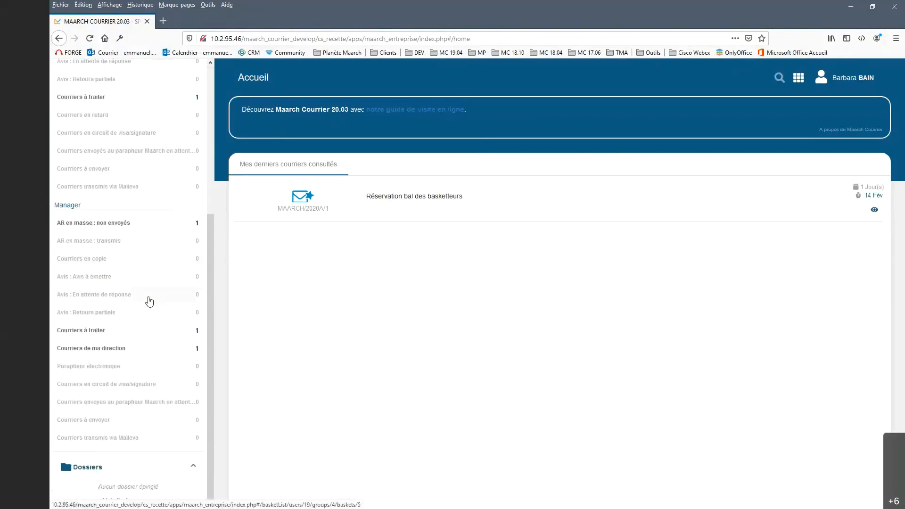
scroll(149, 302, "up", 4)
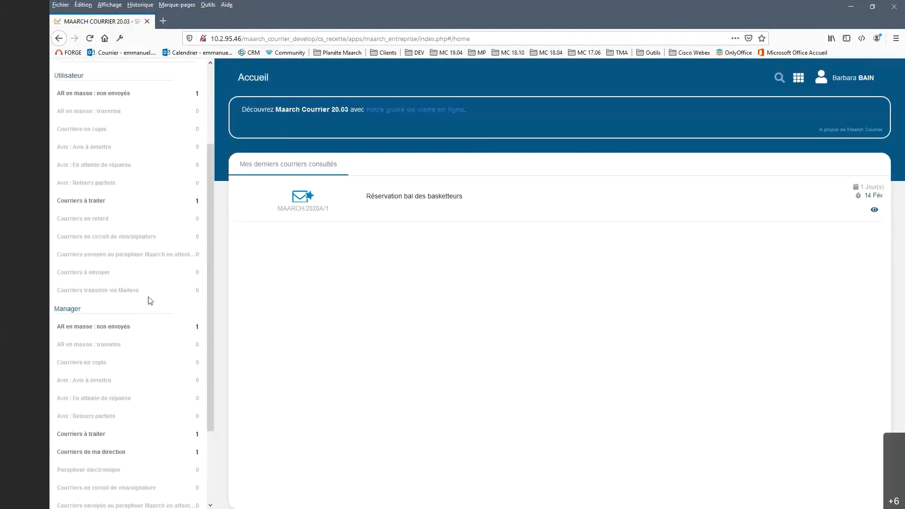
scroll(150, 301, "up", 3)
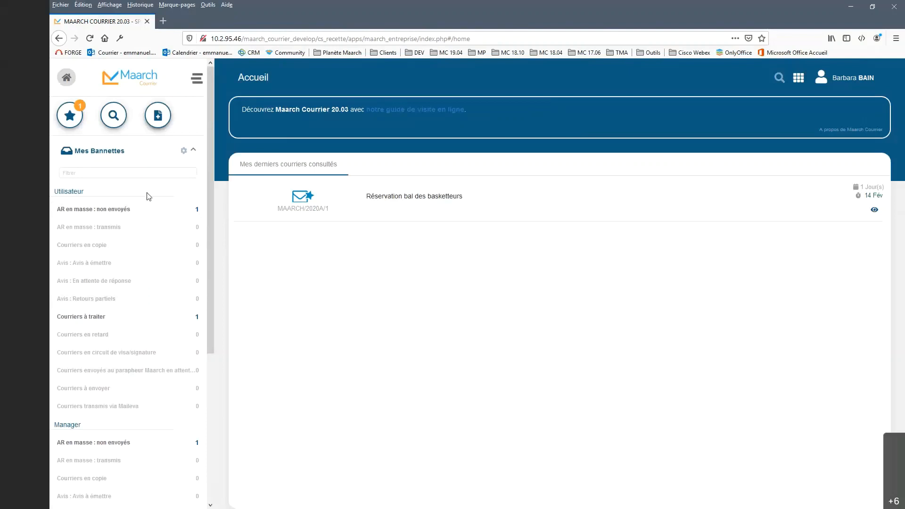
left_click(183, 157)
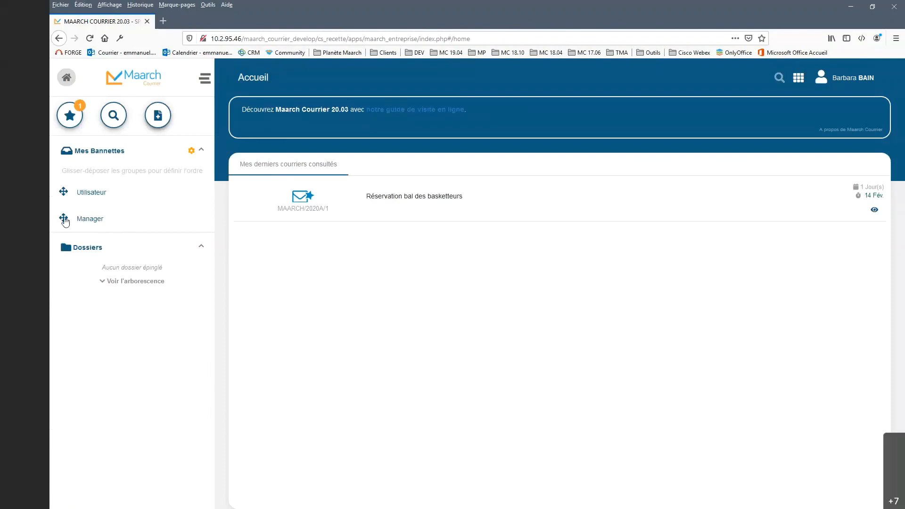
left_click_drag(64, 221, 65, 196)
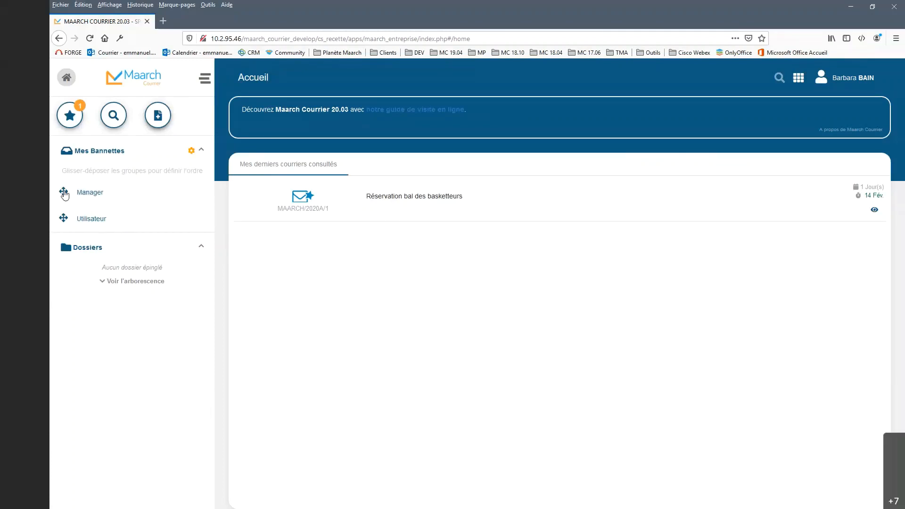
left_click(192, 154)
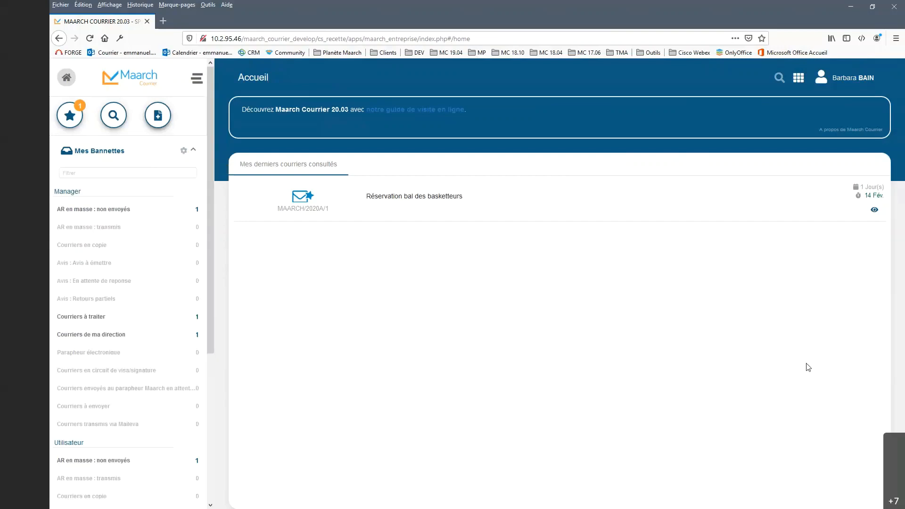
left_click(810, 403)
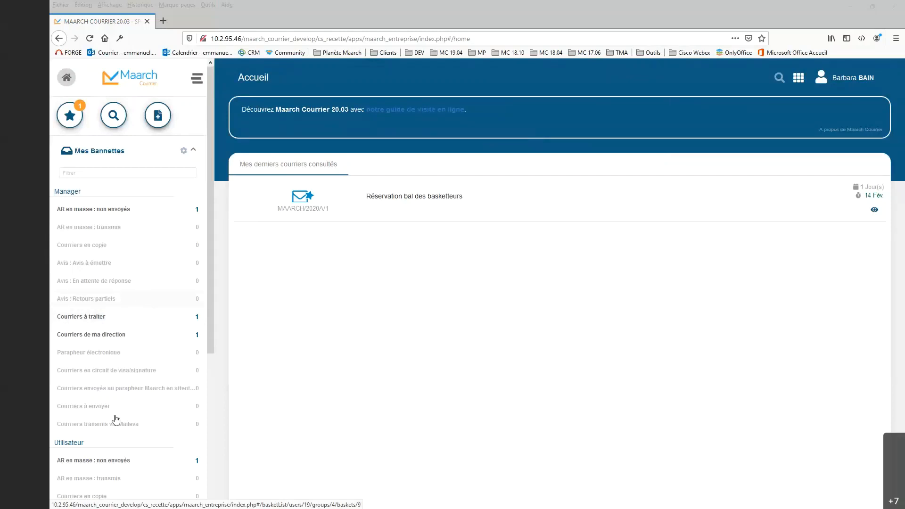
Step: Open the Utilisateur group's "Courriers à traiter" basket and toggle following of "Réservation bal des basketteurs" off and back on
left_click_drag(211, 338, 205, 452)
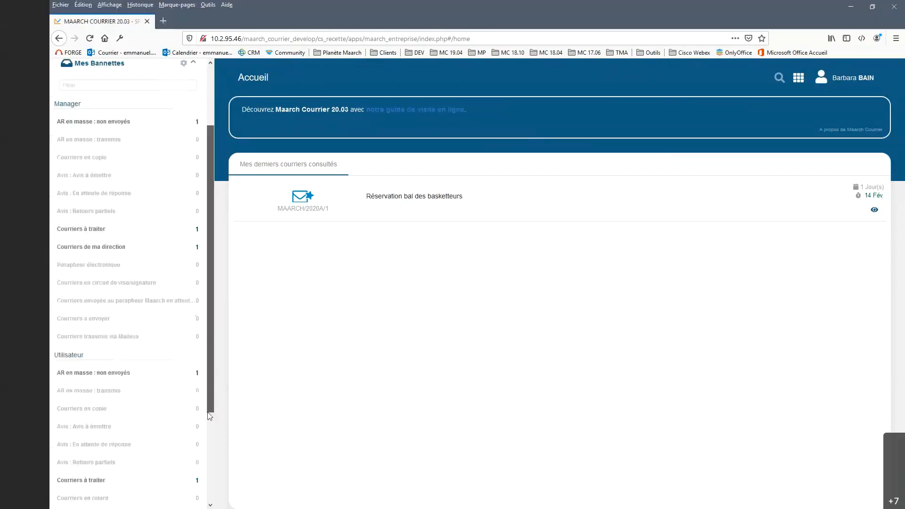
left_click(131, 397)
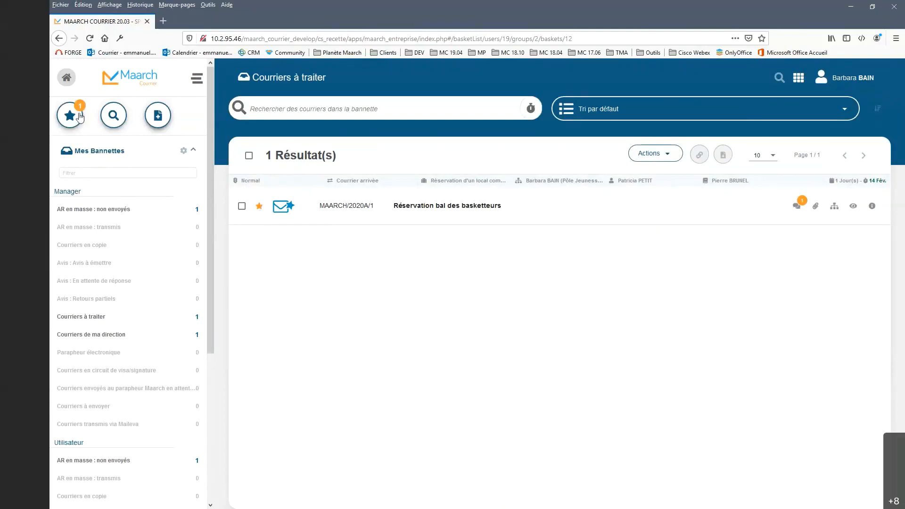
left_click(260, 207)
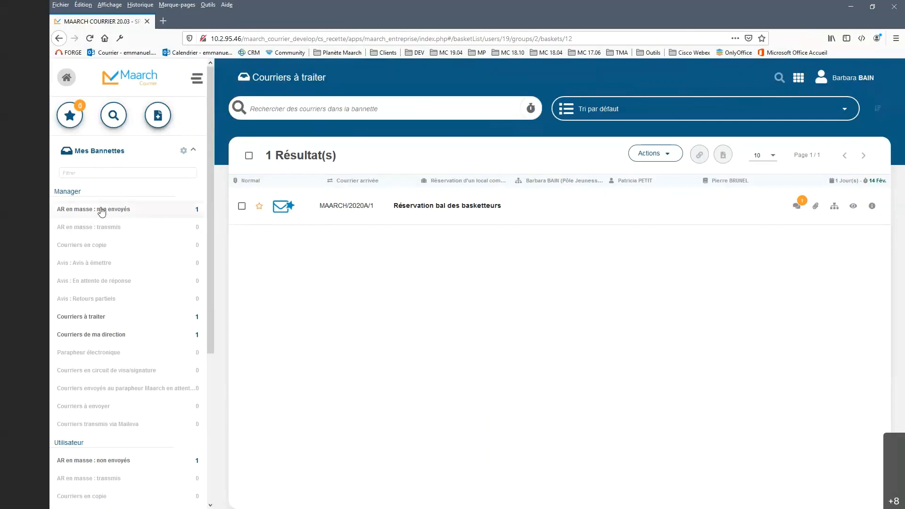
left_click(259, 206)
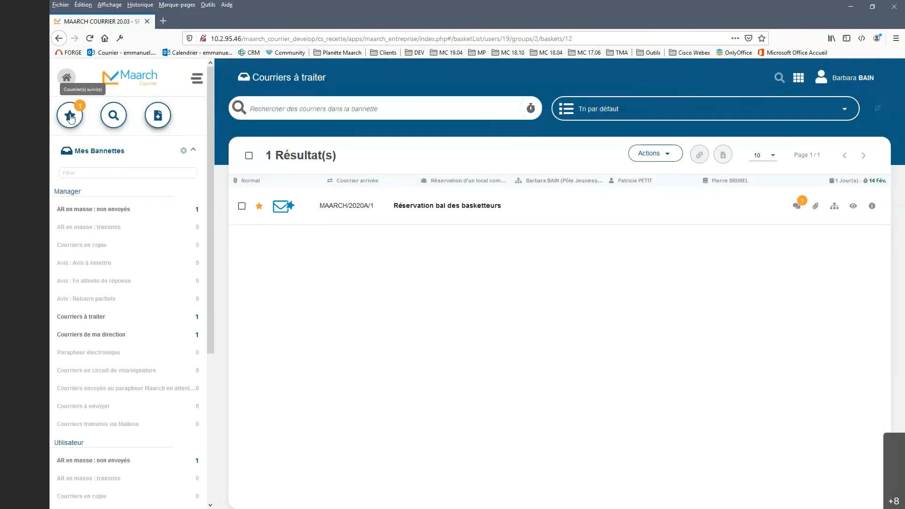
Step: Display the followed mails, examine the basket access options for "Réservation bal des basketteurs", and deselect the mail
left_click(71, 118)
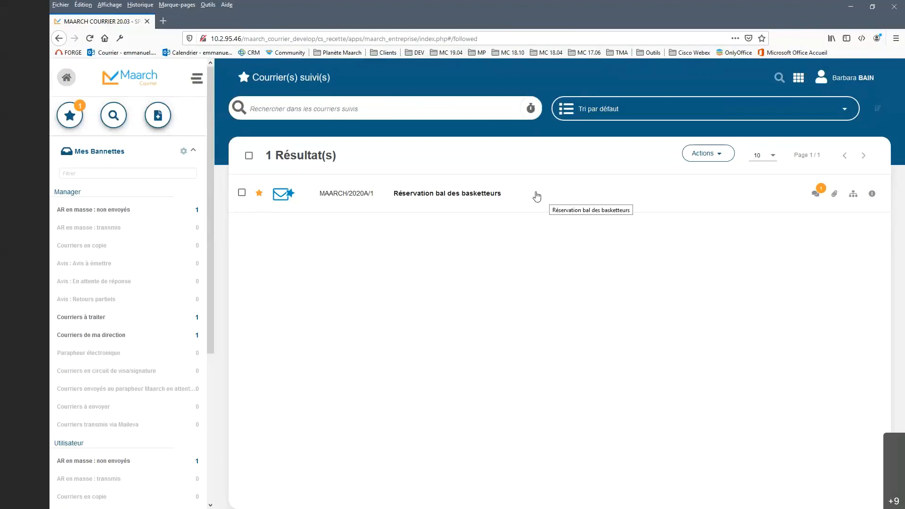
right_click(473, 198)
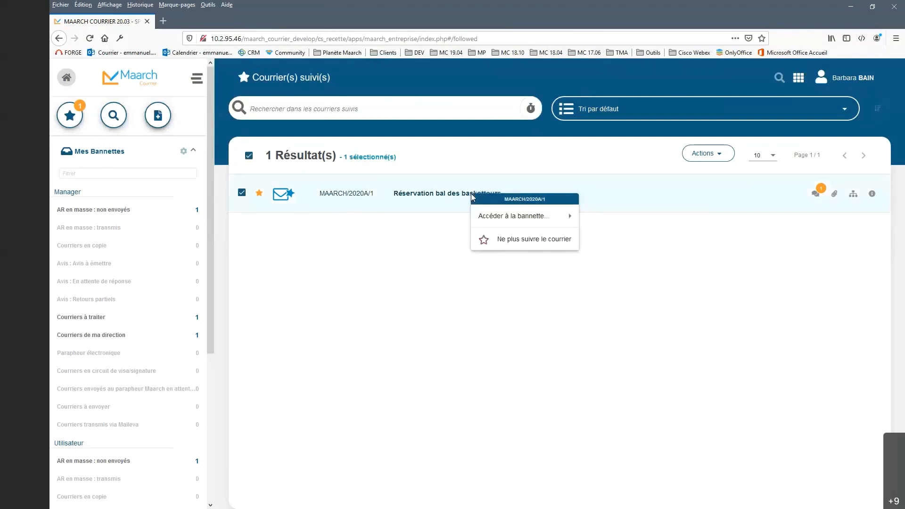
mouse_move(494, 224)
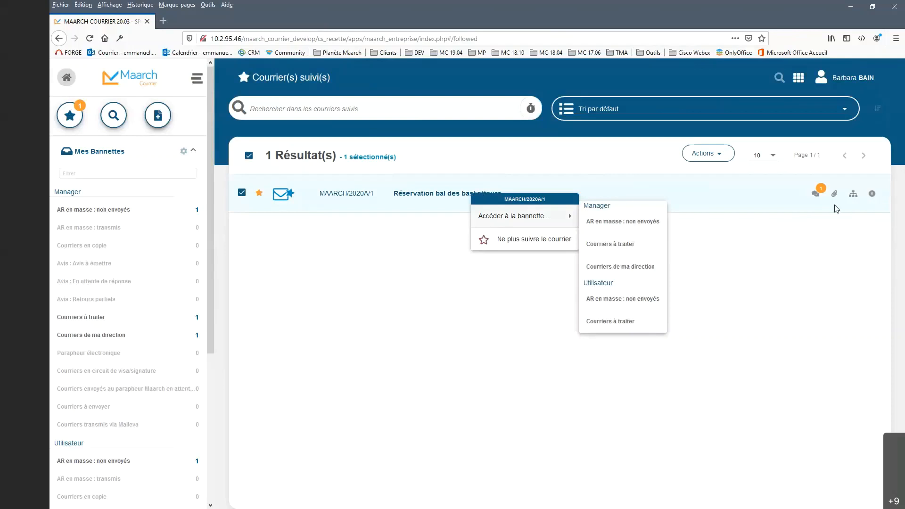
left_click(354, 242)
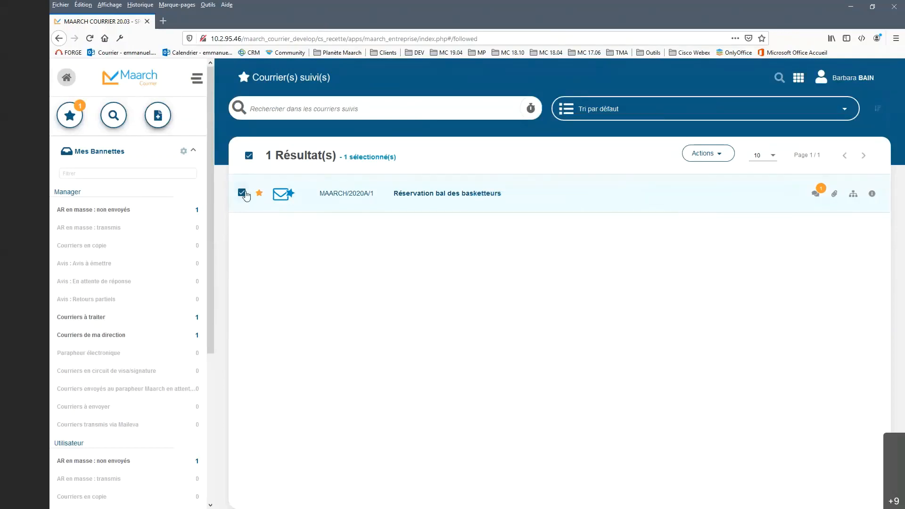
left_click(241, 193)
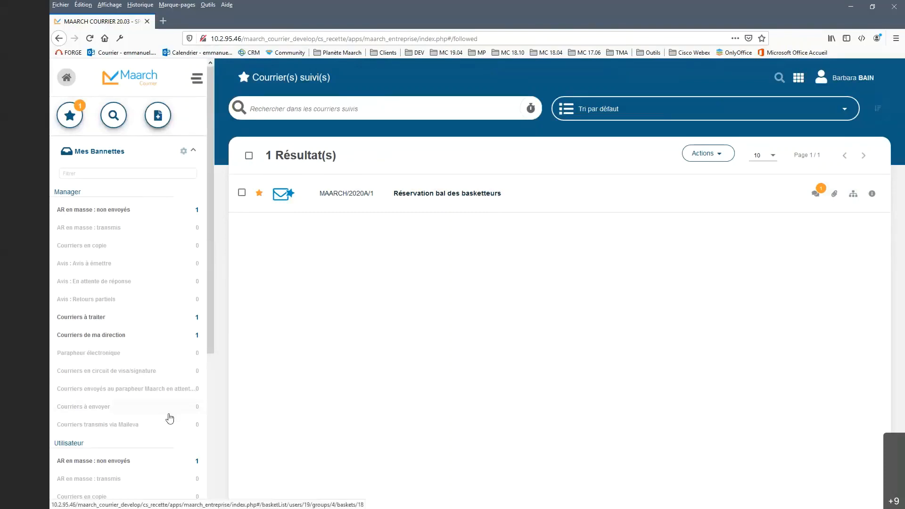
Step: Open the mail "Réservation bal des basketteurs" from the Utilisateur group's "Courriers à traiter" basket
scroll(169, 418, "down", 3)
scroll(170, 418, "down", 2)
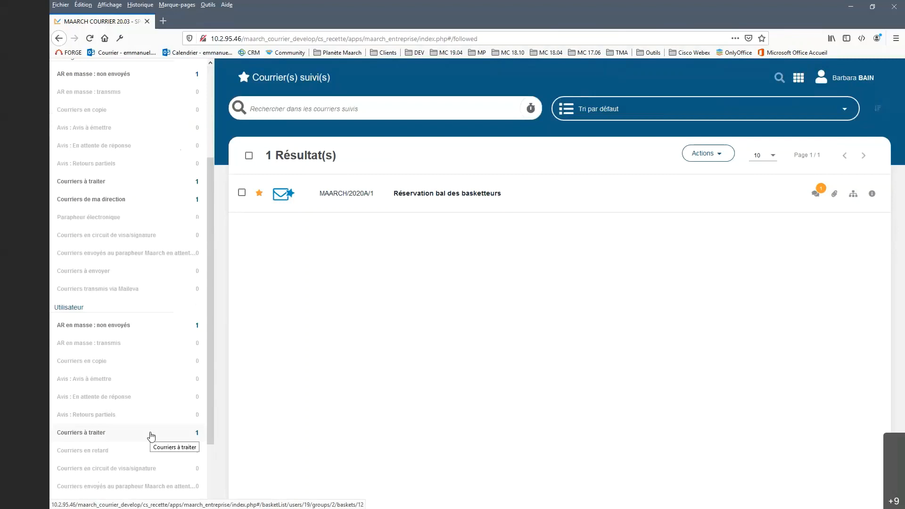
left_click(151, 434)
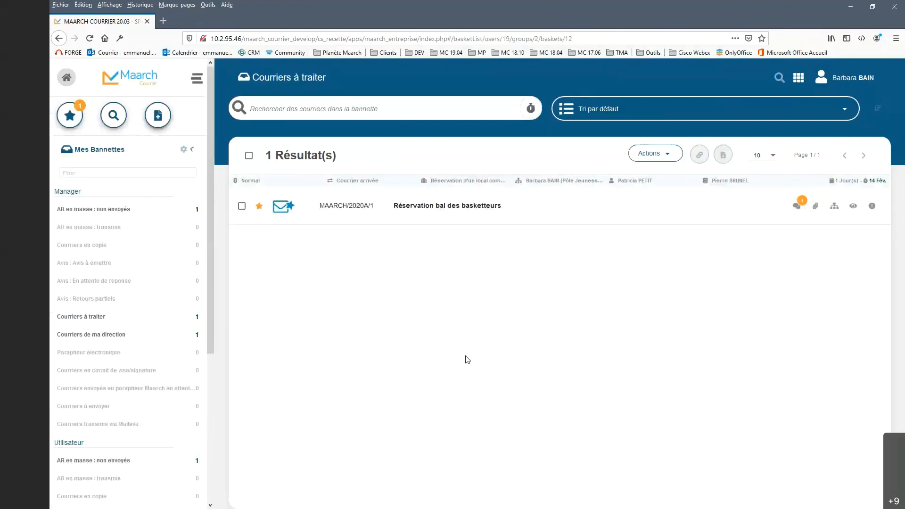
left_click(463, 206)
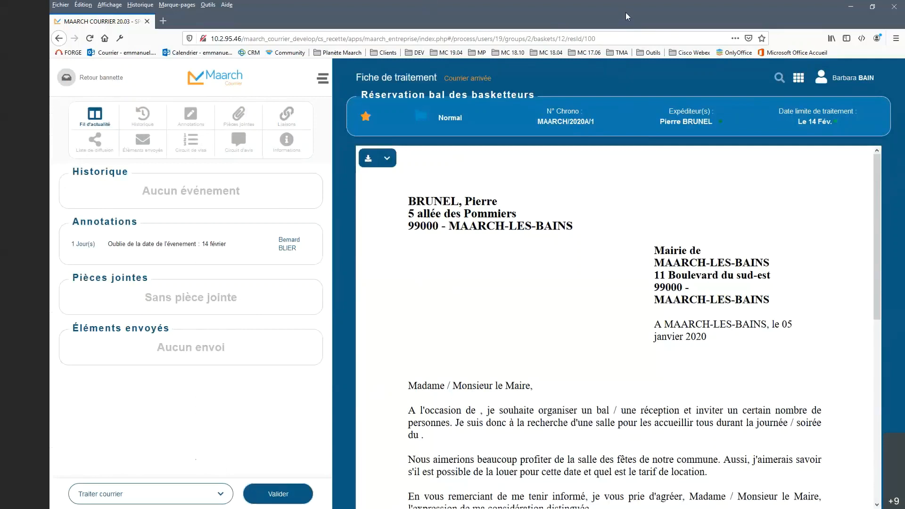
key("alt+Tab")
left_click_drag(354, 122, 387, 125)
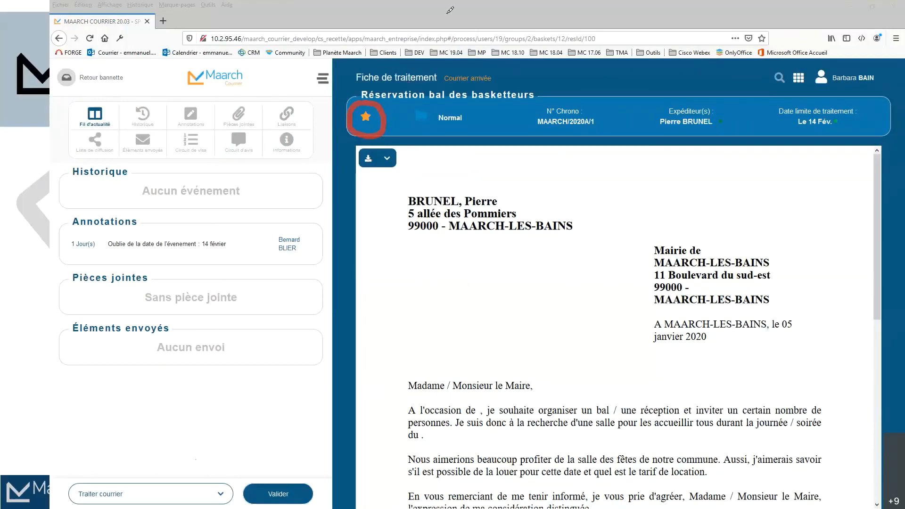
key("Escape")
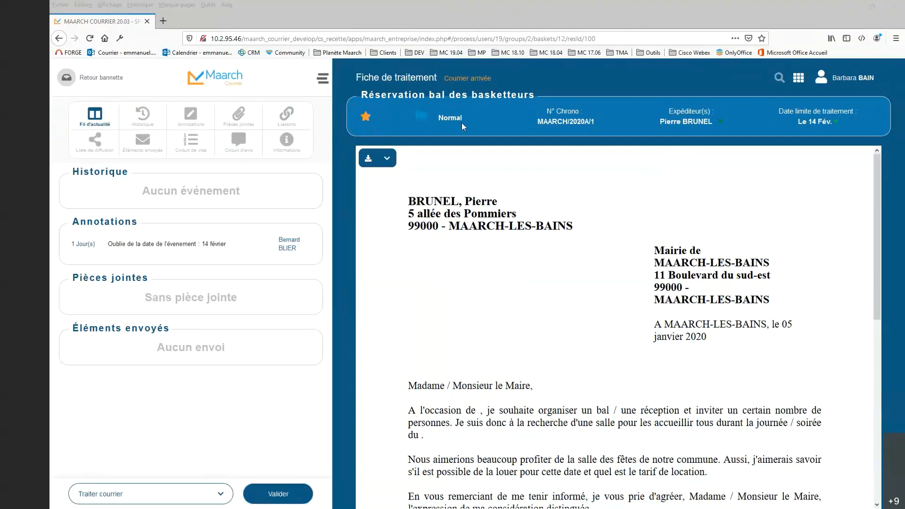
Step: Stop following the open mail and display its detailed information down to the Traitement and Classement sections
left_click(366, 118)
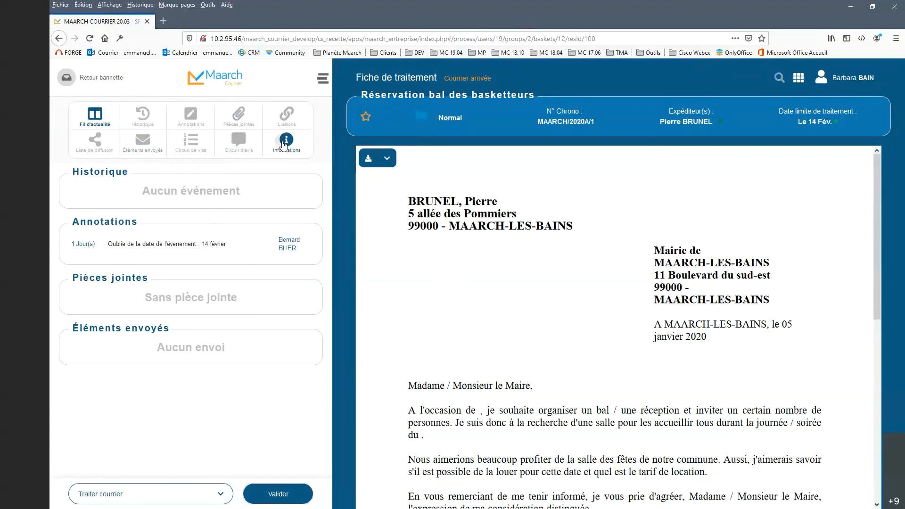
left_click(284, 144)
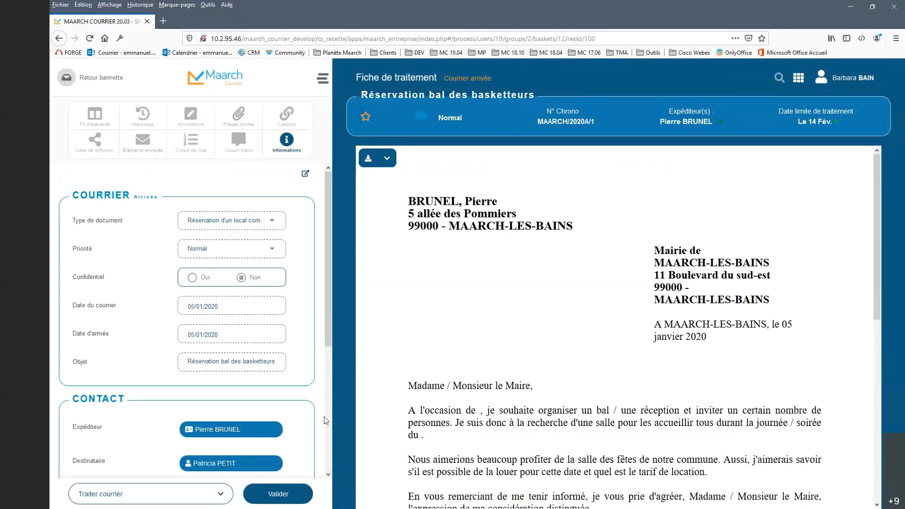
scroll(314, 424, "down", 3)
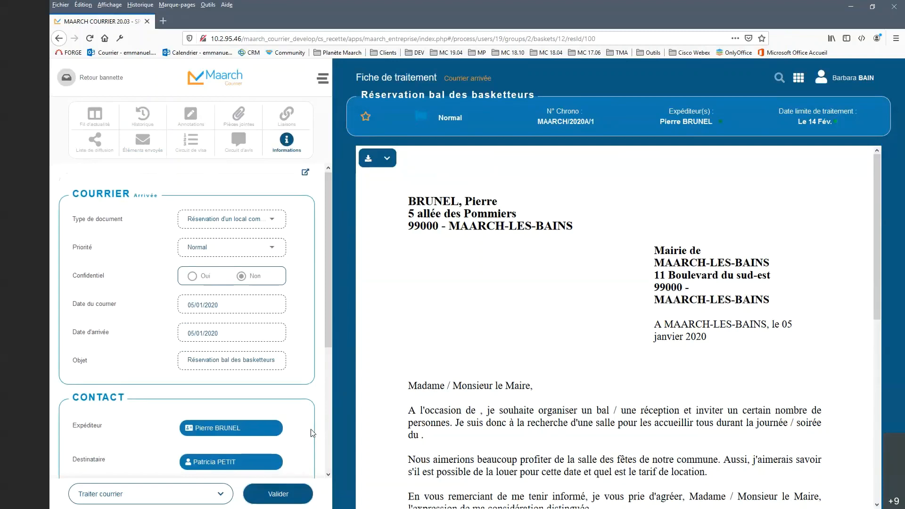
scroll(310, 432, "down", 1)
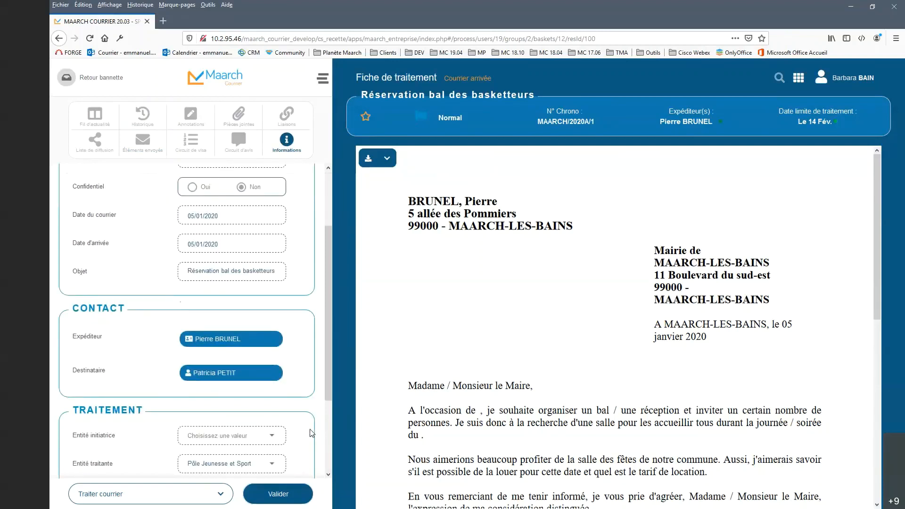
scroll(311, 433, "down", 2)
scroll(311, 433, "down", 2)
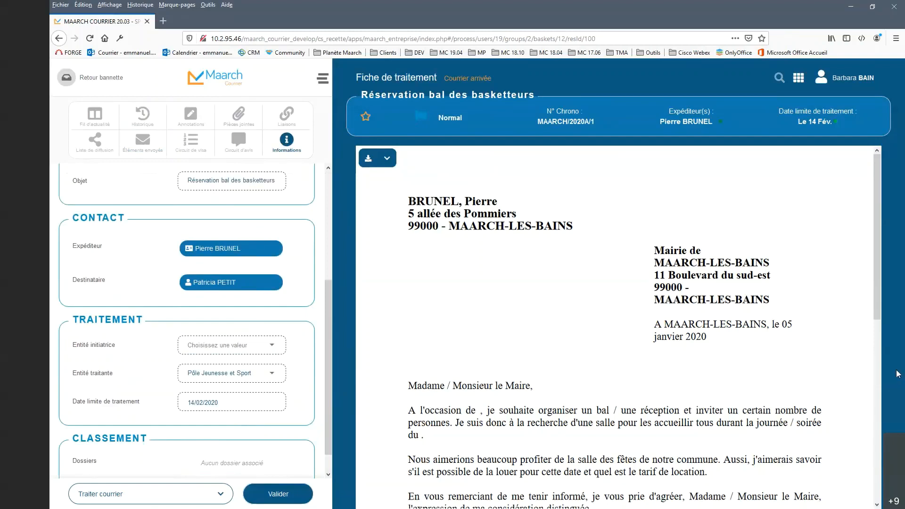
Step: Open the sender's contact record from the mail's Contact section for editing
left_click(239, 250)
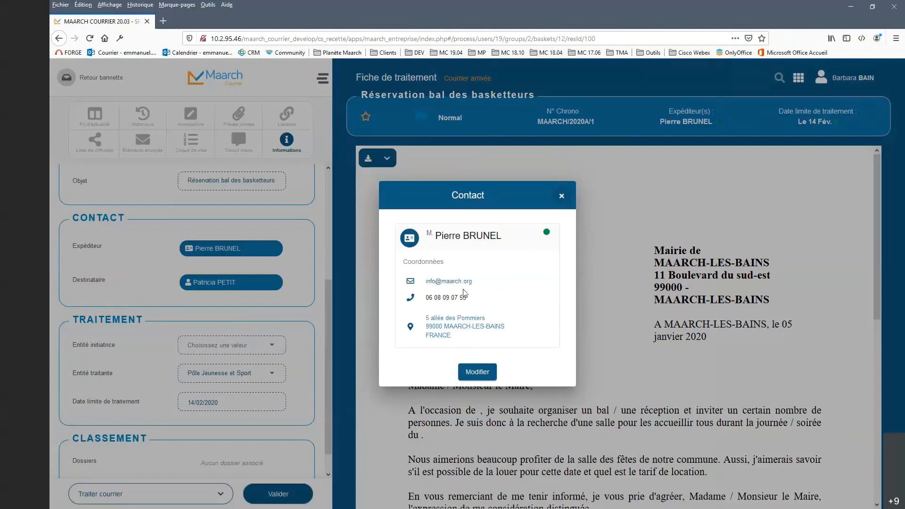
left_click(481, 375)
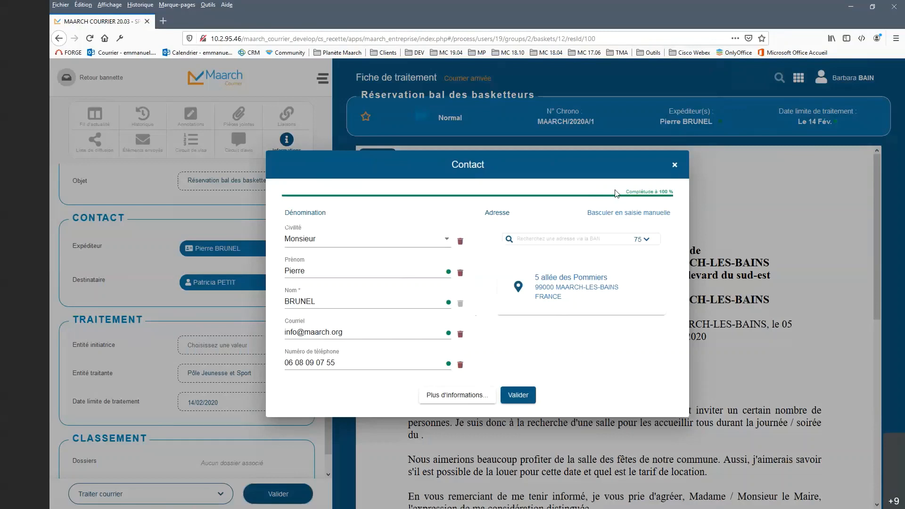
left_click(586, 237)
Step: Examine which additional Dénomination, Adresse and Complément(s) fields can be added to the contact
left_click(457, 396)
mouse_move(455, 418)
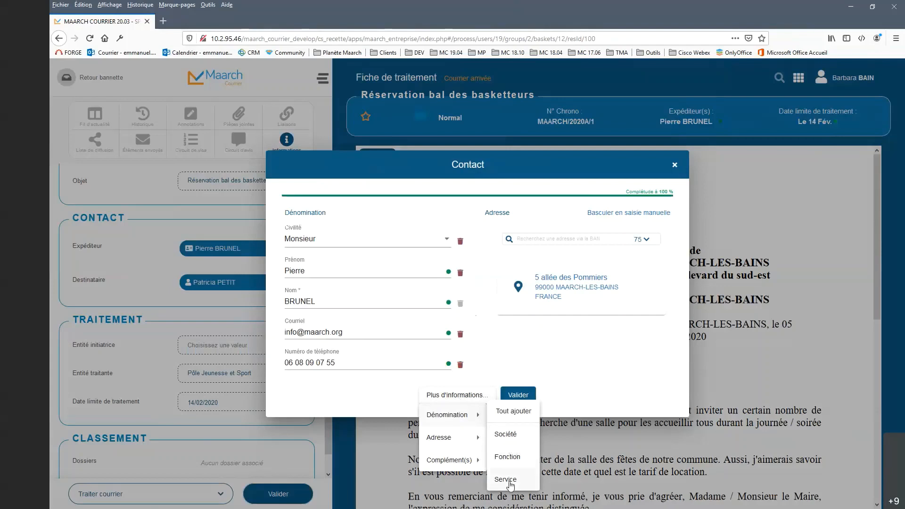
mouse_move(479, 440)
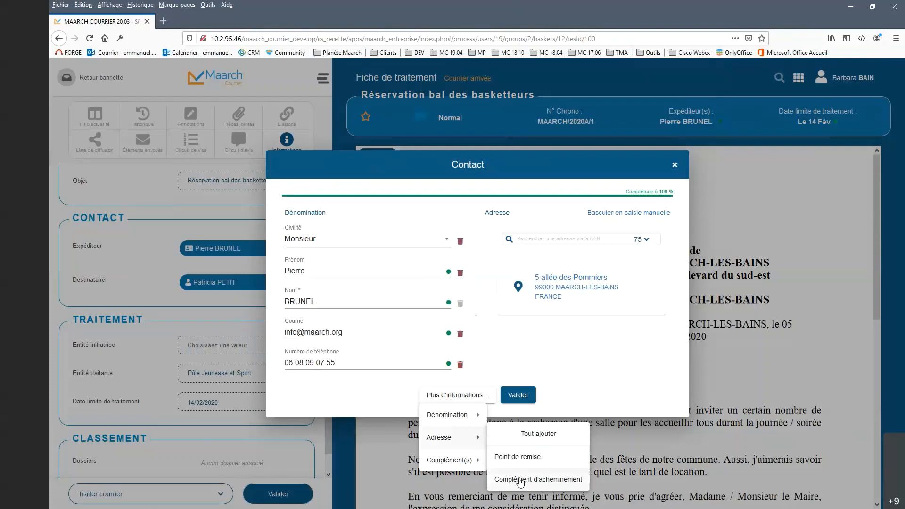
mouse_move(457, 466)
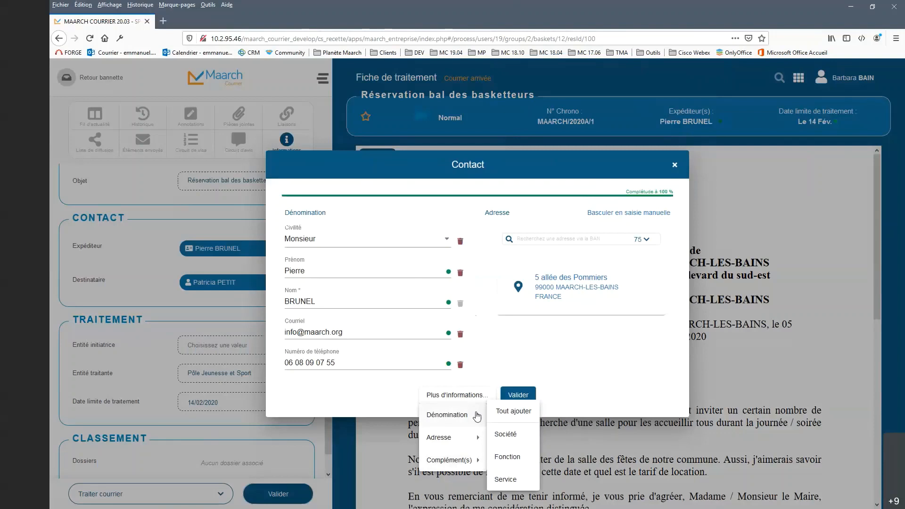
left_click(535, 358)
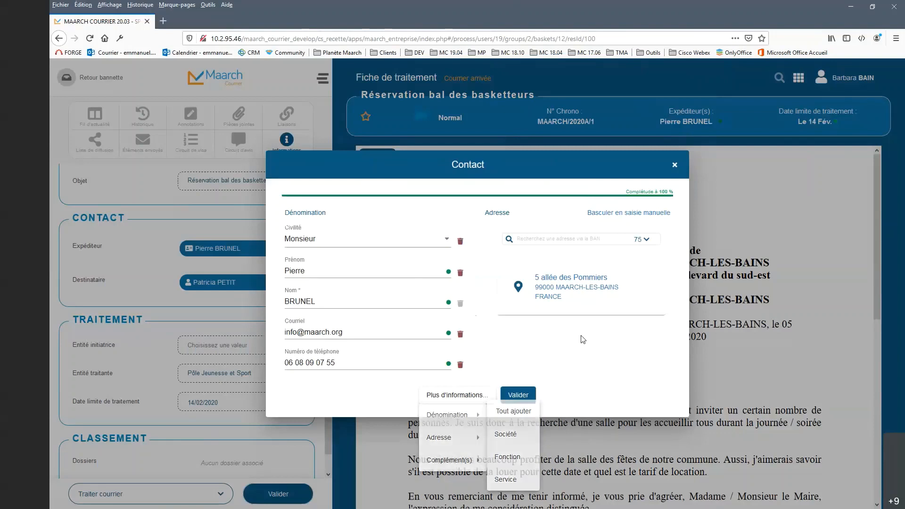
Step: Examine the address search in the sender's contact record and its list of department codes
left_click(580, 238)
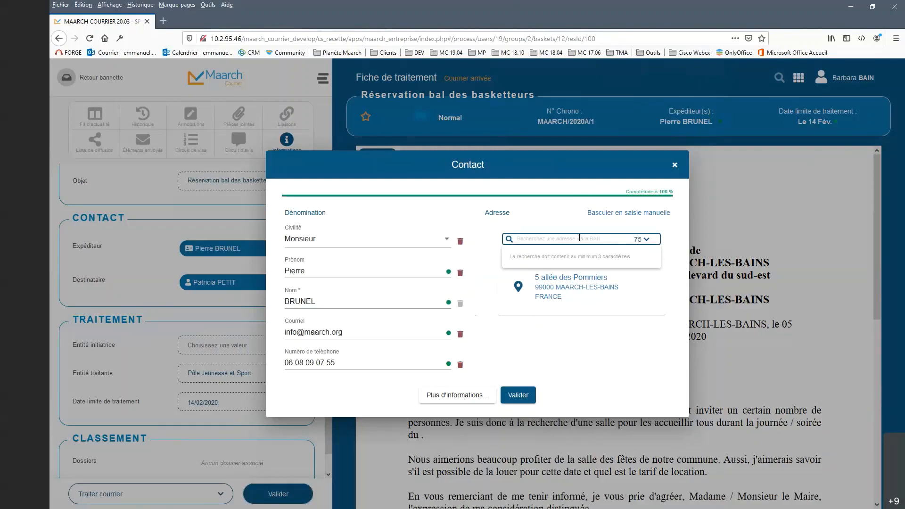
left_click(645, 240)
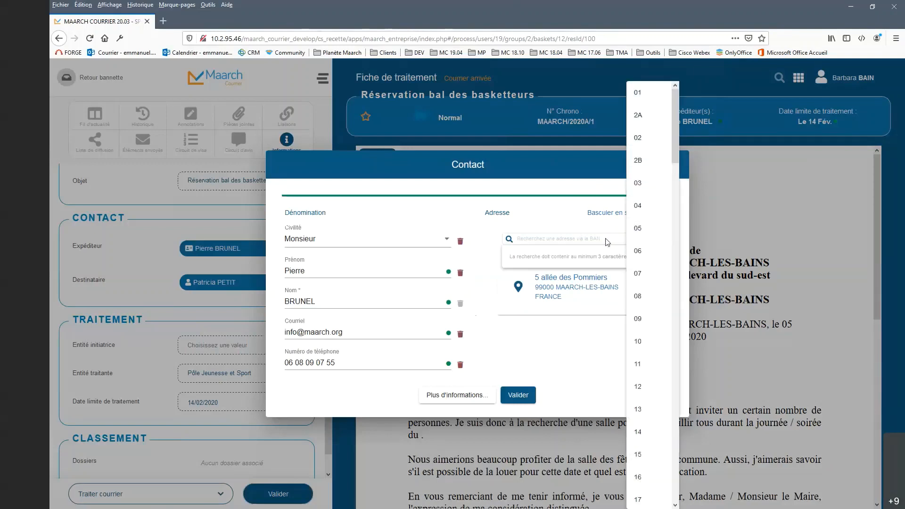
left_click_drag(674, 143, 675, 113)
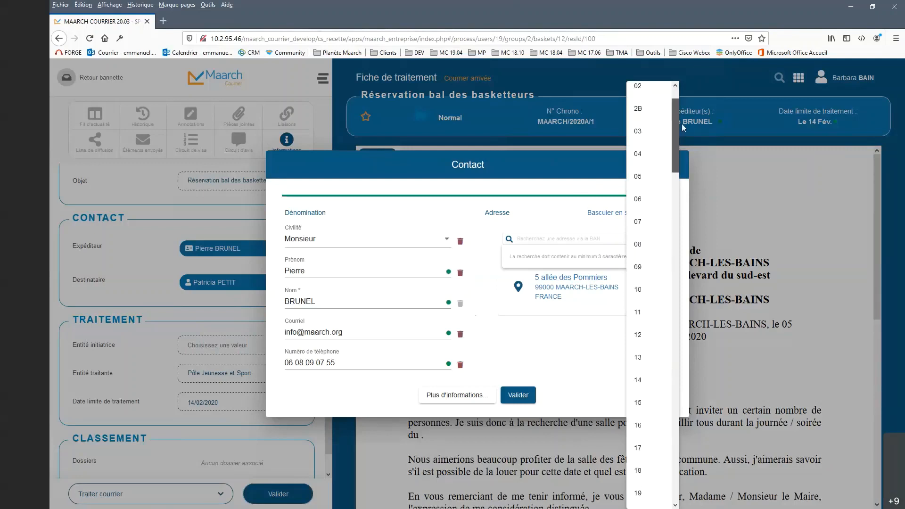
left_click(585, 241)
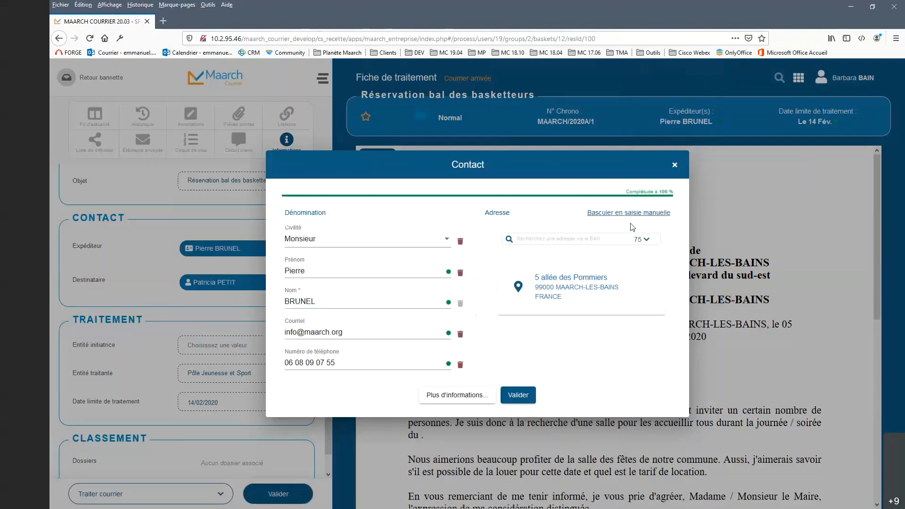
Step: Display the sender's address in manual entry mode, and return to the Base Adresse Nationale search
left_click(644, 211)
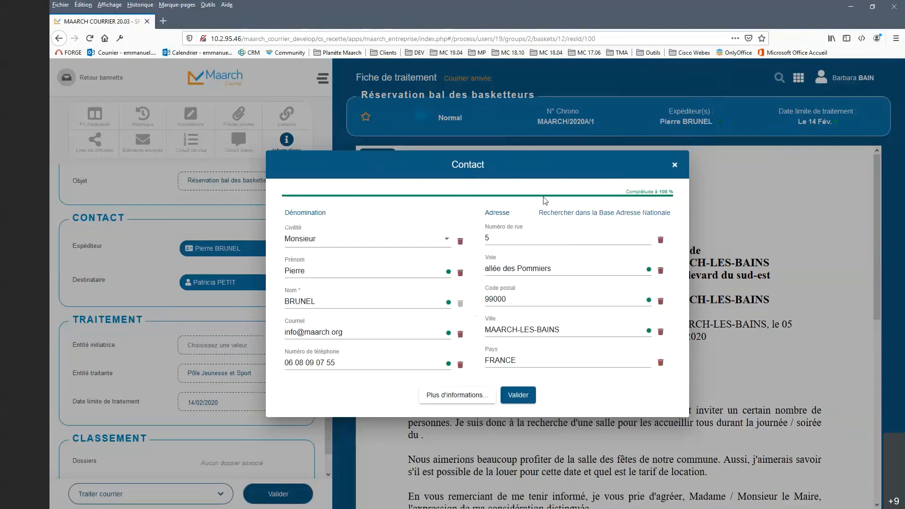
left_click(558, 216)
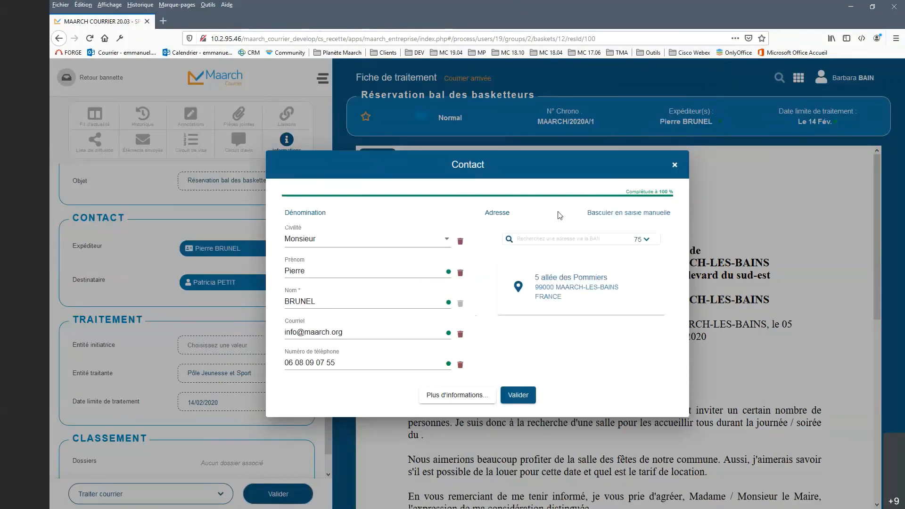
left_click(557, 238)
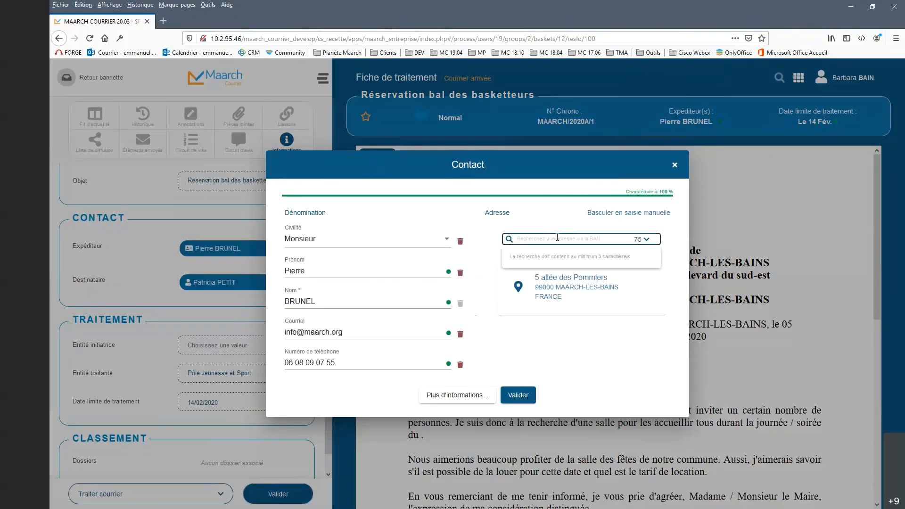
left_click(417, 301)
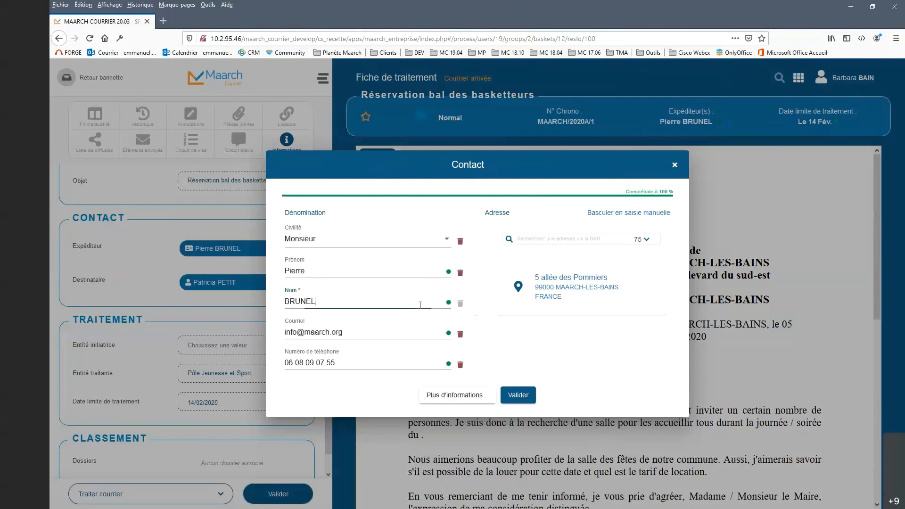
left_click(542, 343)
Step: Save the sender's contact record and check the sender's contact card from the mail header
left_click(519, 395)
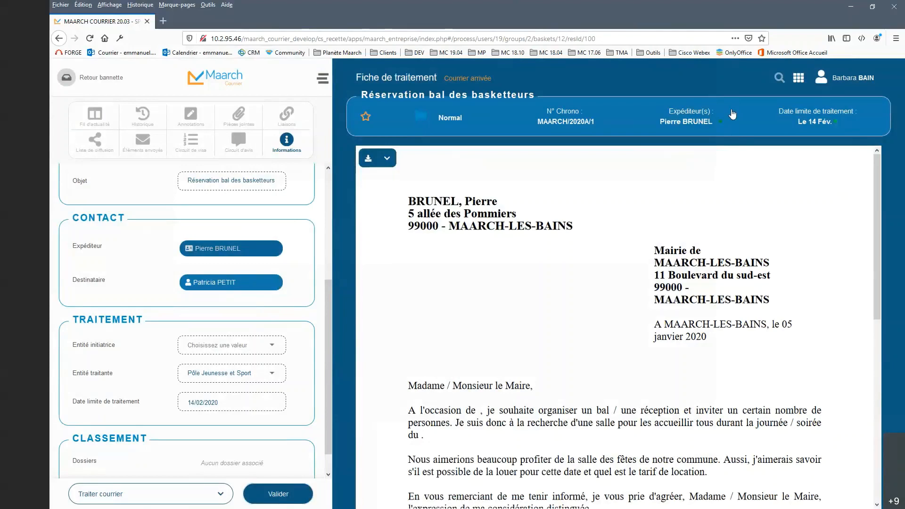
left_click(696, 124)
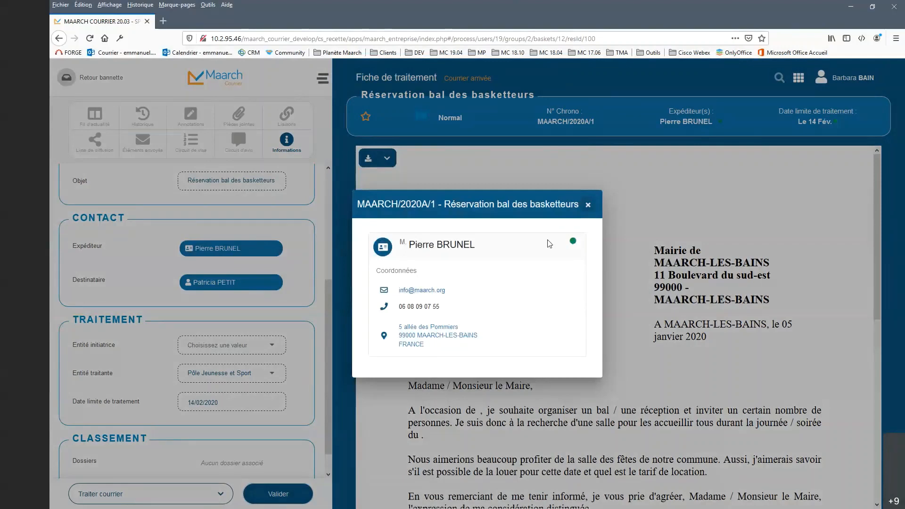
left_click(588, 205)
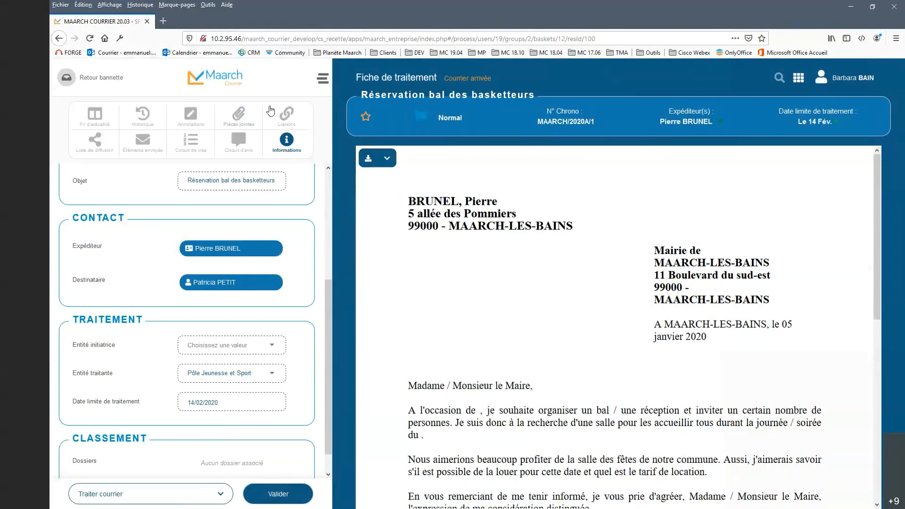
Step: Leave the mail's processing sheet for its basket and log out of the current account
left_click(66, 77)
left_click(862, 87)
left_click(853, 247)
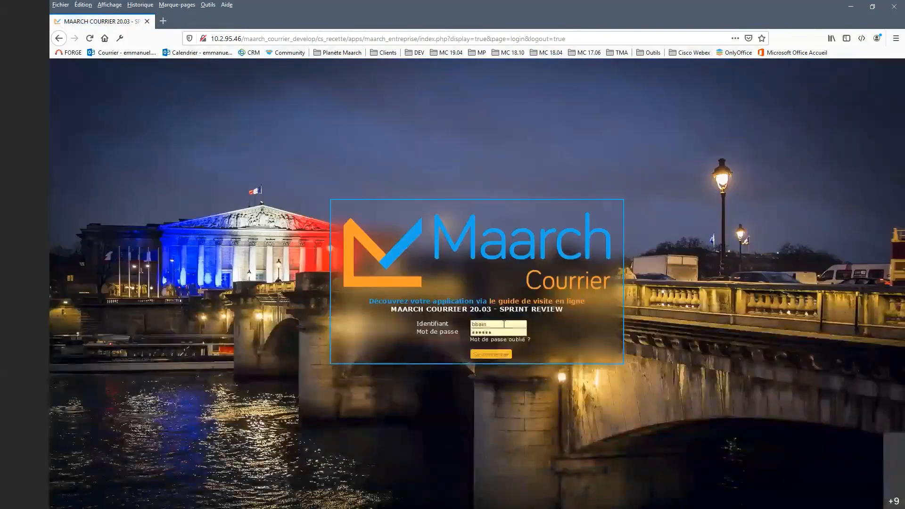
Step: Log in with the administrator's username and password, and save these credentials in the browser
left_click(504, 324)
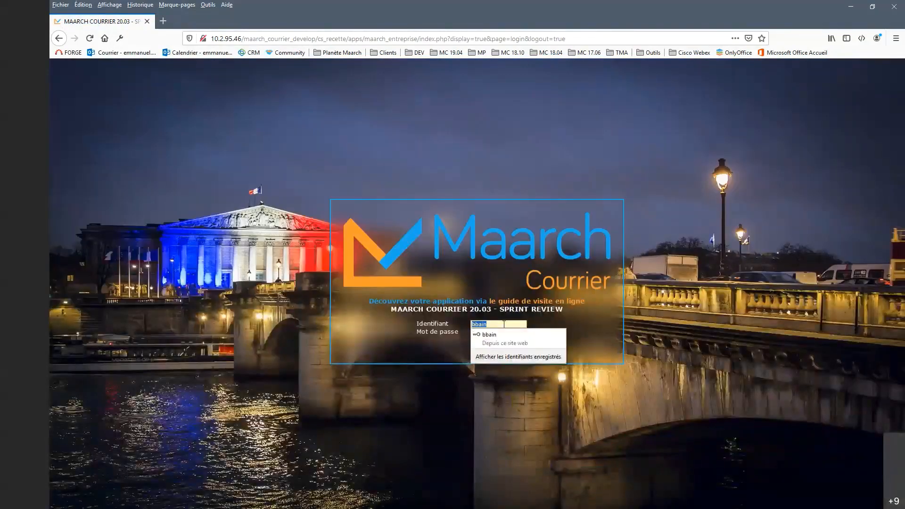
type("bblier")
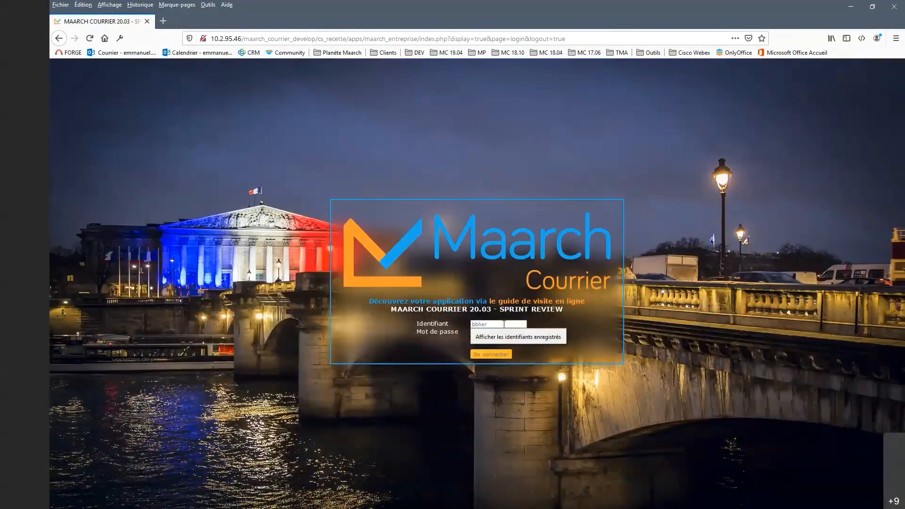
key("Tab")
type("maarch")
key("Return")
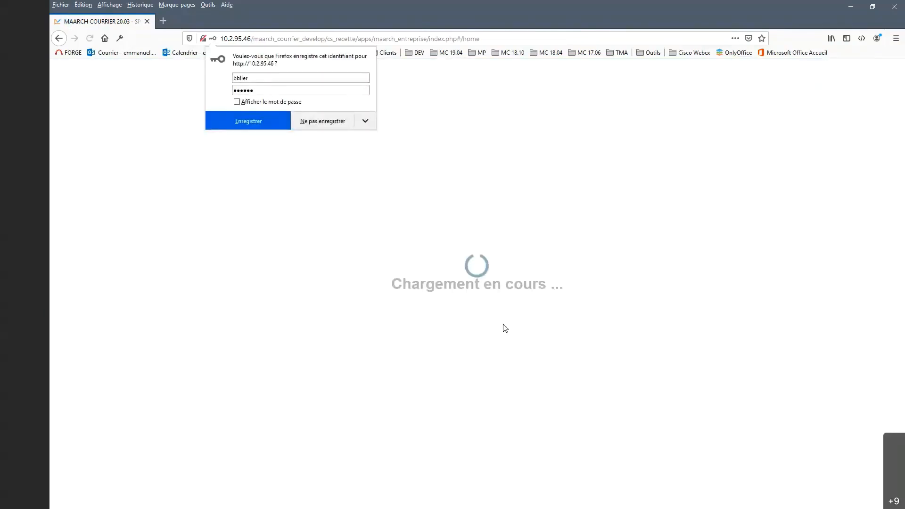
left_click(261, 119)
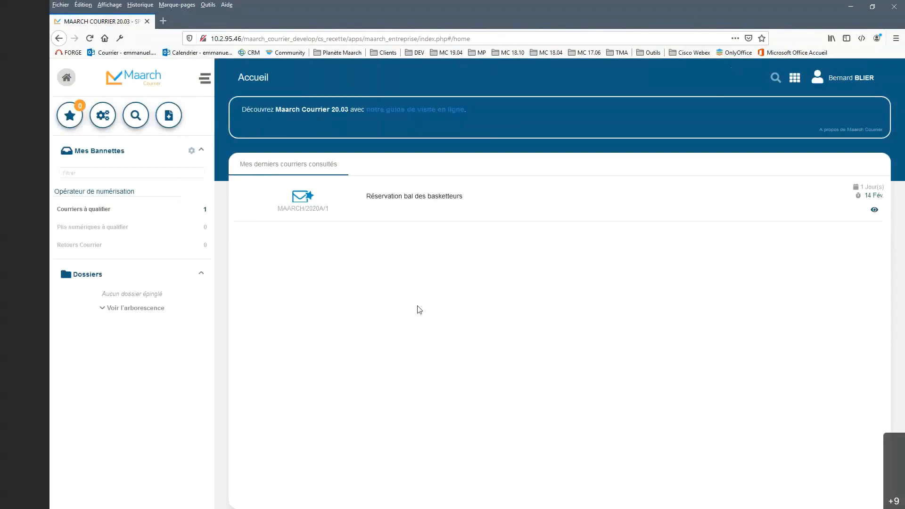
Step: Open the fourth contact of the list in the Contact(s) administration for editing
left_click(101, 118)
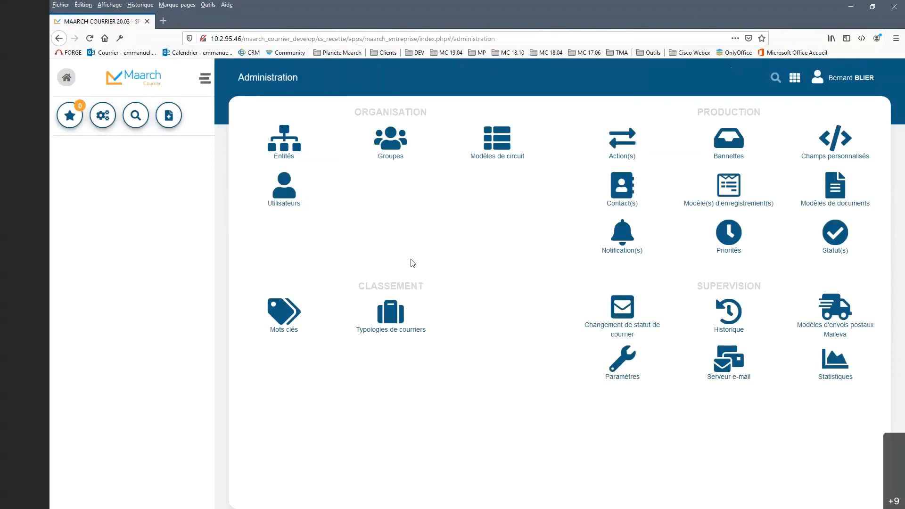
left_click(626, 191)
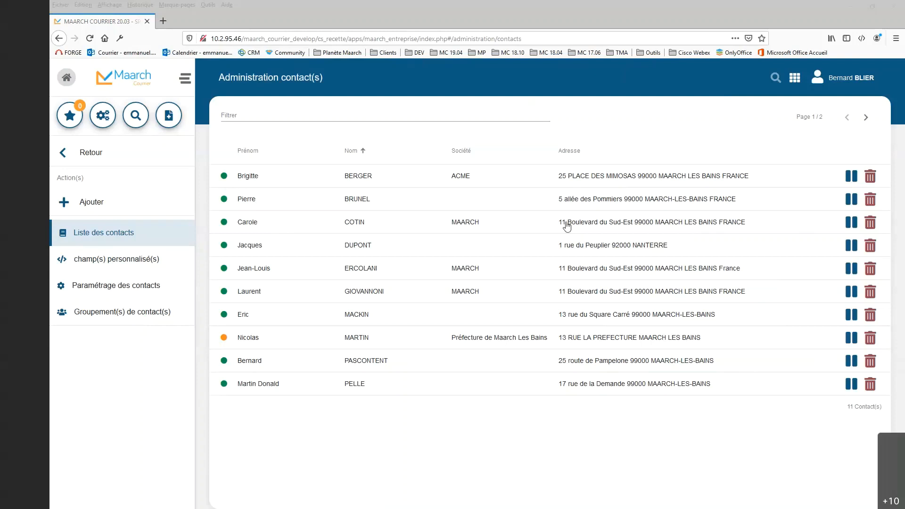
left_click(594, 250)
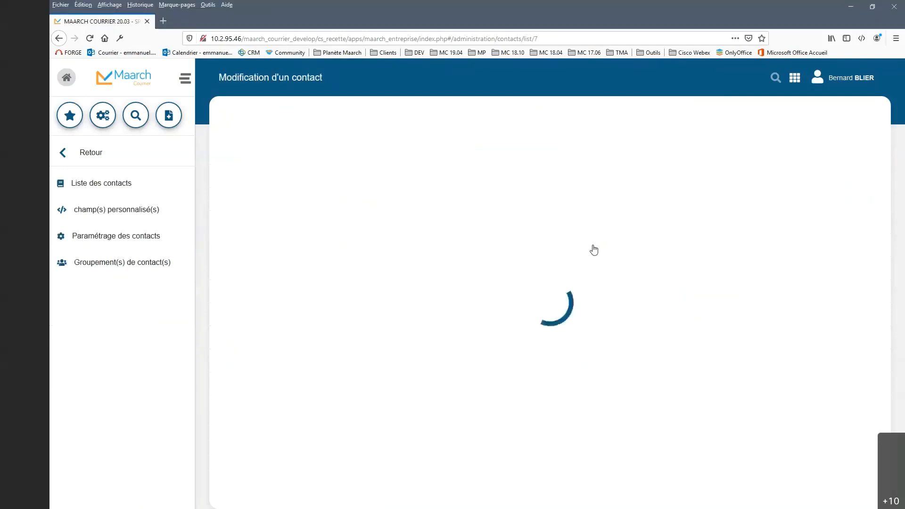
Step: Examine this contact's address in manual entry mode and in the Base Adresse Nationale search
left_click(620, 149)
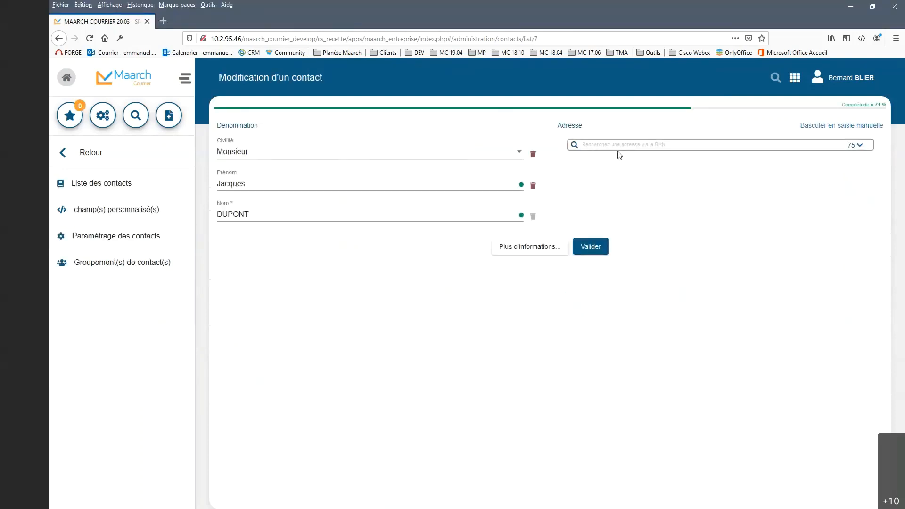
left_click(844, 126)
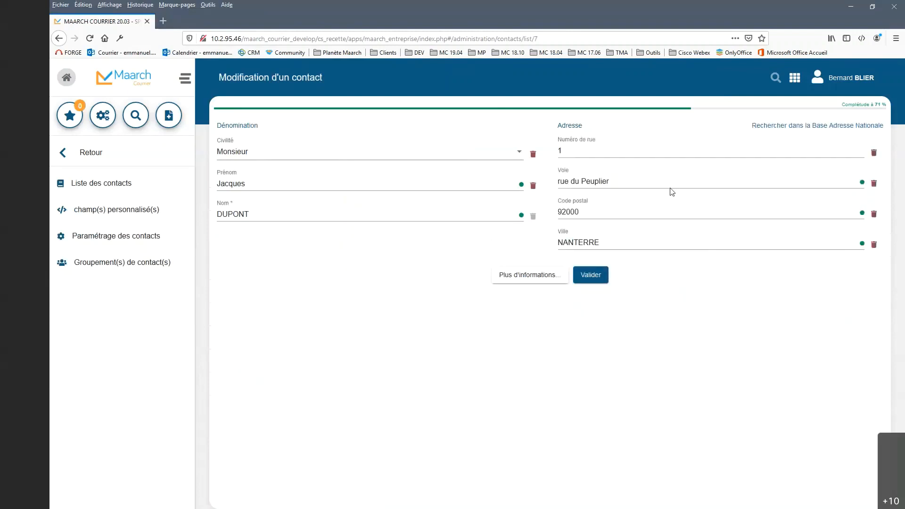
left_click(808, 131)
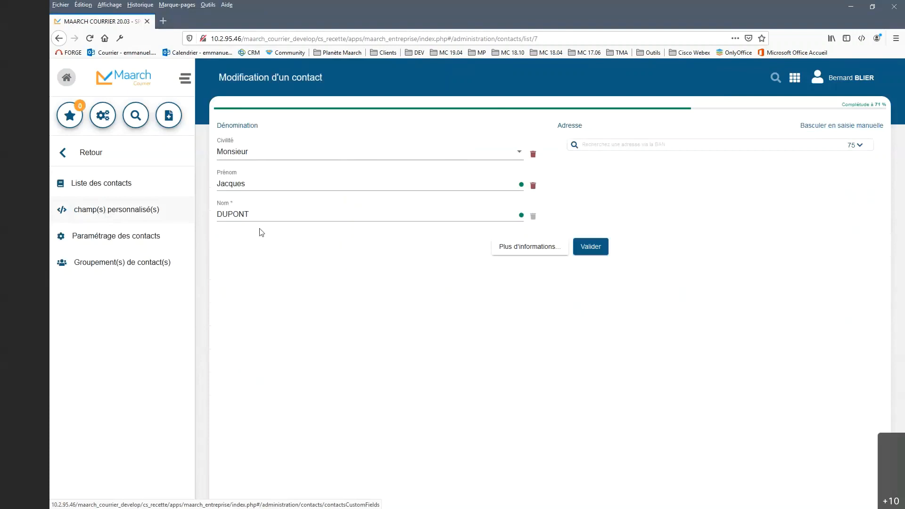
Step: Add a custom field of type Liste déroulante to the contacts' champ(s) personnalisé(s)
left_click(116, 213)
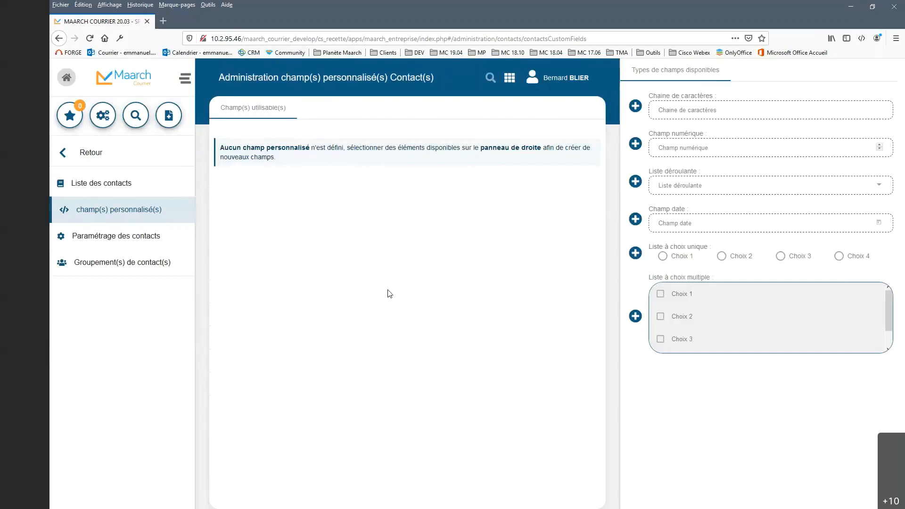
left_click(635, 182)
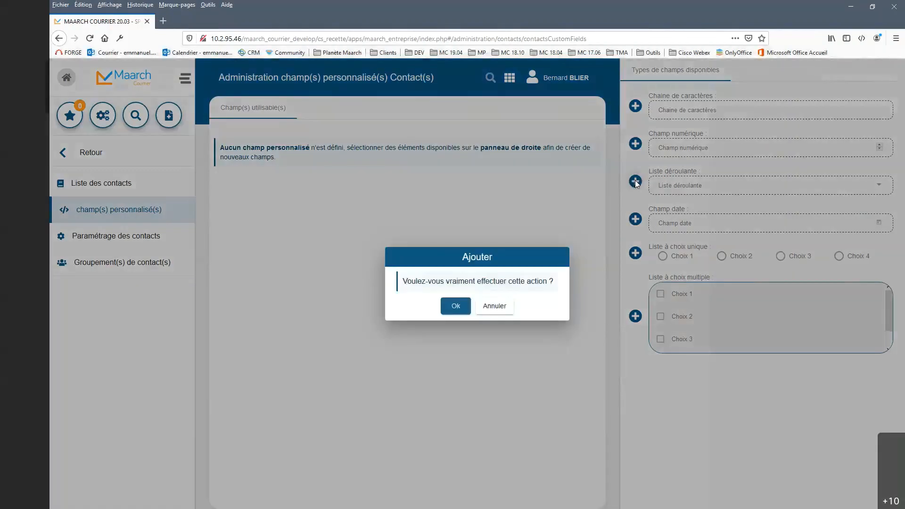
left_click(451, 307)
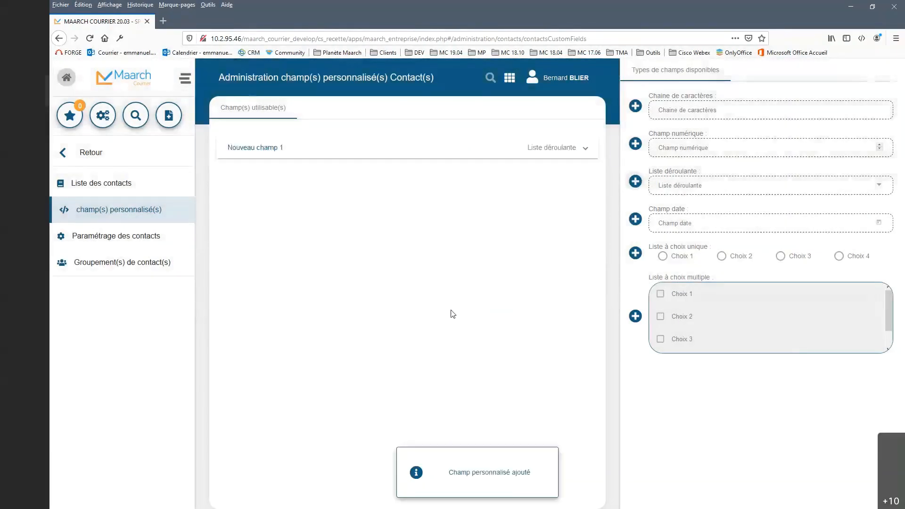
Step: Set the new custom field's Libellé to "Revue de sprint (Contacts)"
left_click(561, 150)
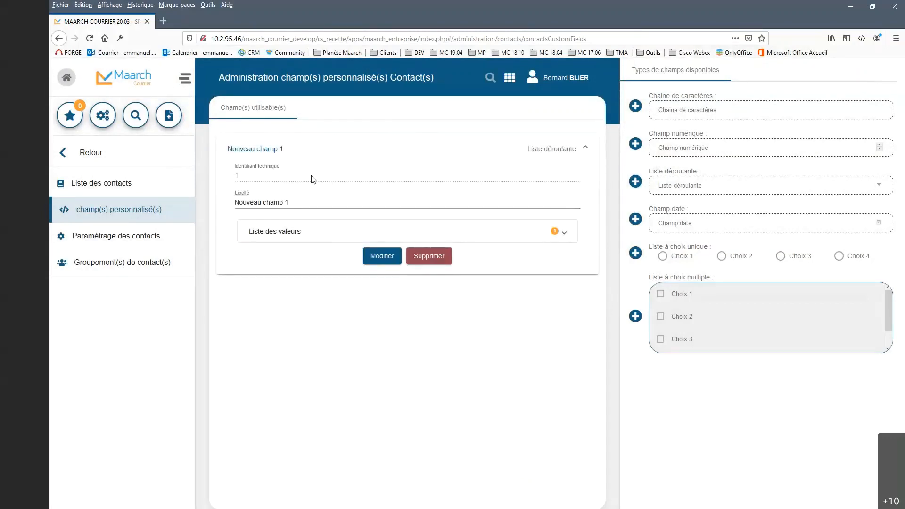
left_click(290, 203)
left_click_drag(289, 203, 228, 203)
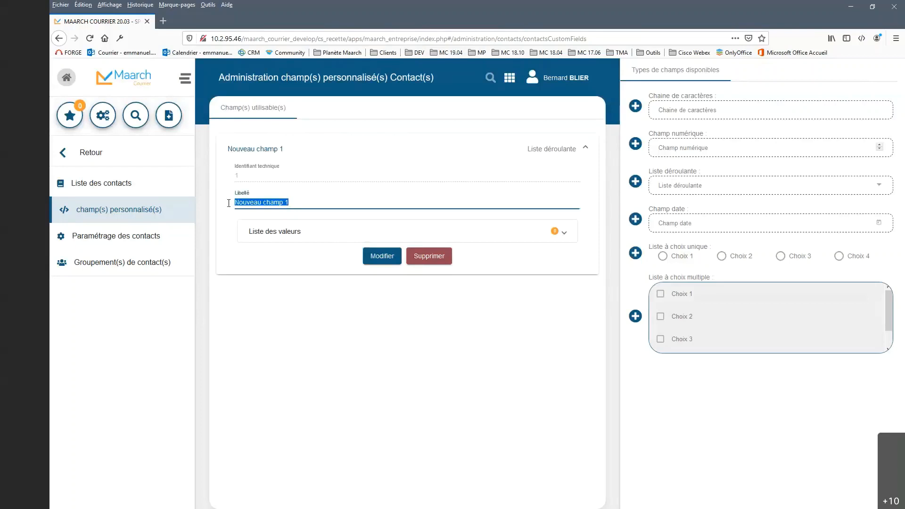
type("Revue")
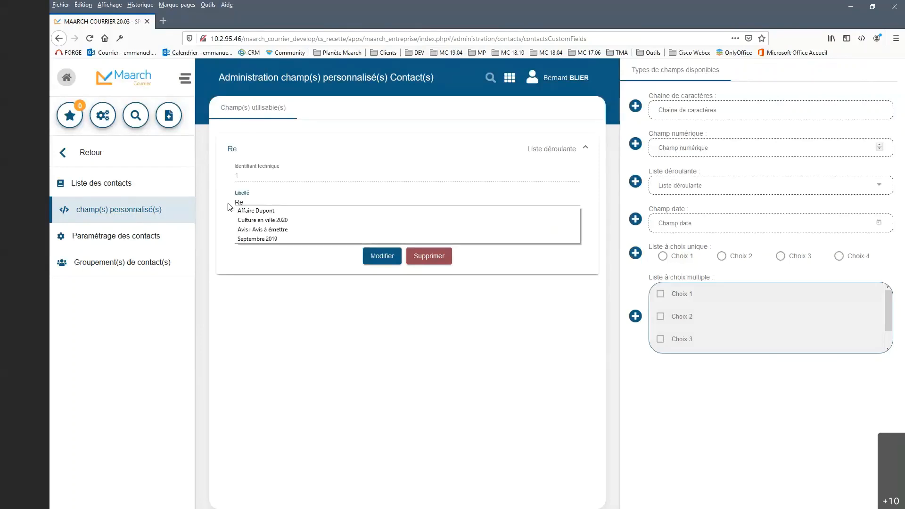
type("de sprint (Contacts")
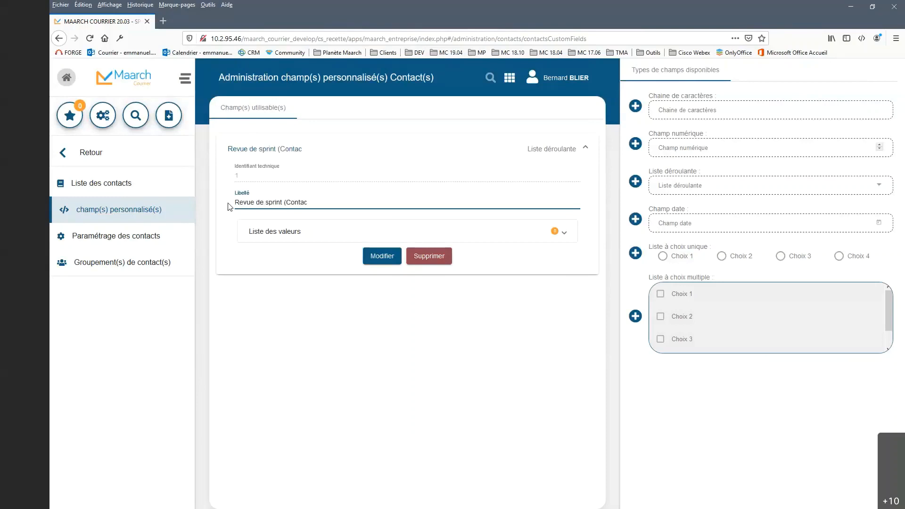
Step: Add "Valeur 1" and "Valeur 2" to the custom field's Liste des valeurs
left_click(318, 240)
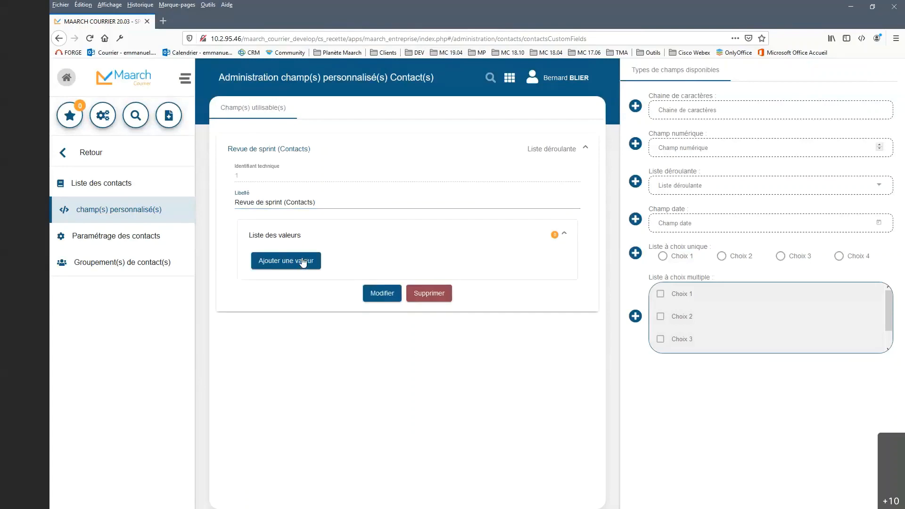
left_click(286, 261)
left_click(308, 282)
type("Valeur 1")
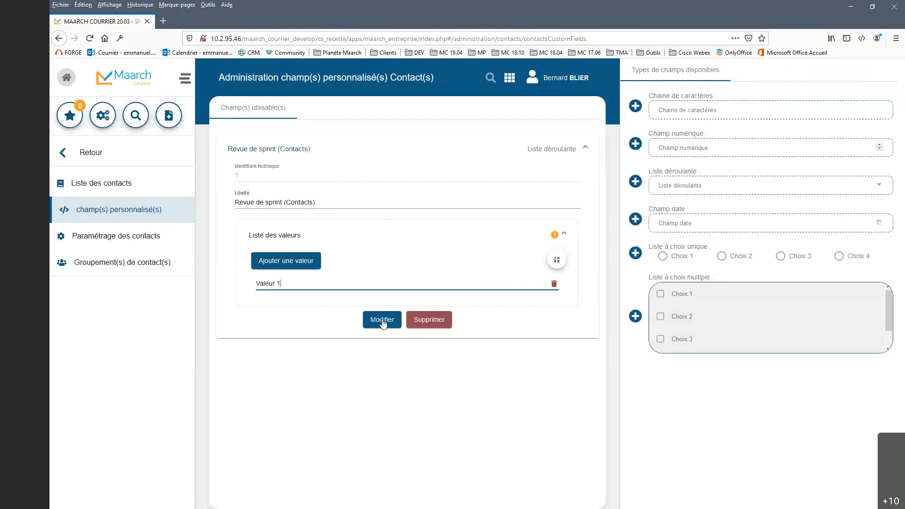
left_click(283, 265)
left_click(292, 308)
type("Valeur 2")
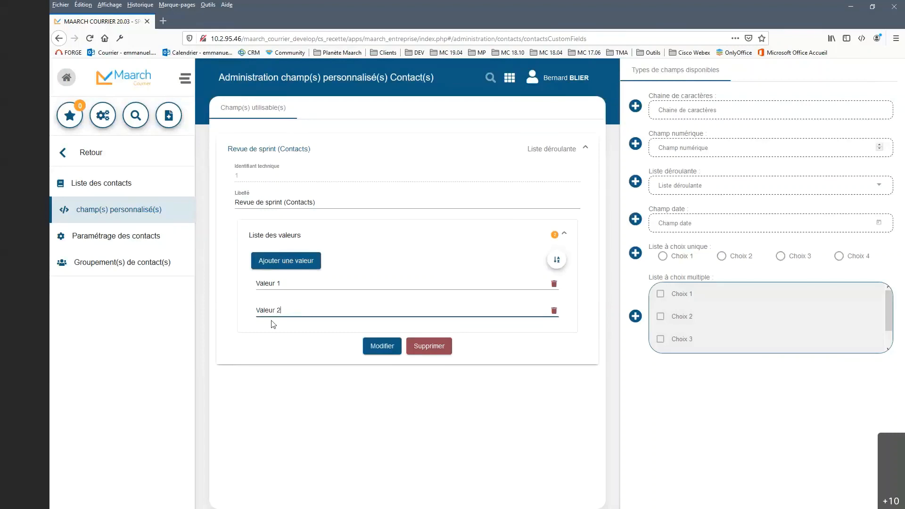
Step: Add "Valeur 3" to the Liste des valeurs and save the custom field's changes
left_click(286, 264)
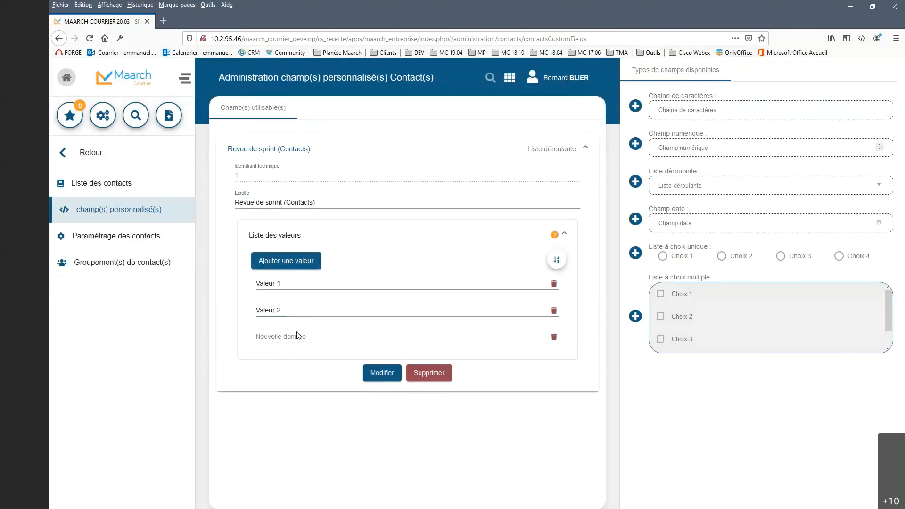
left_click(294, 336)
type("V")
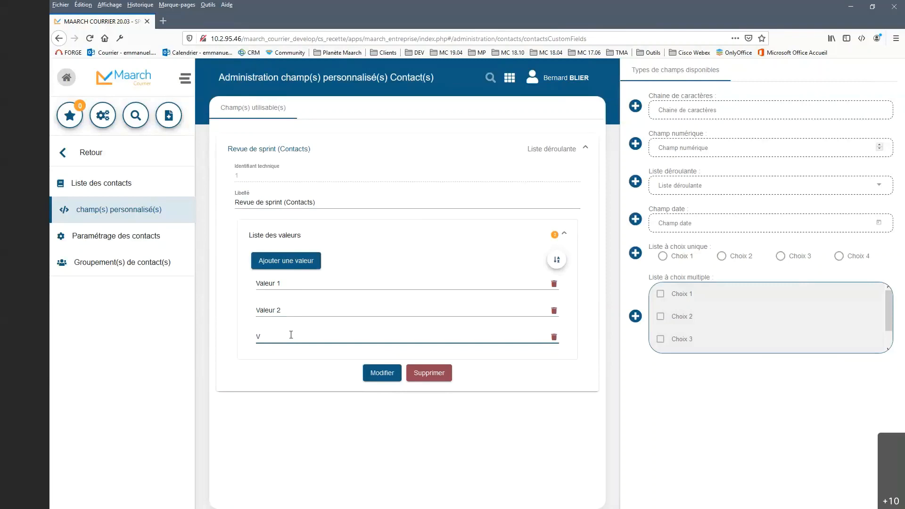
type("aleur 3")
left_click(375, 376)
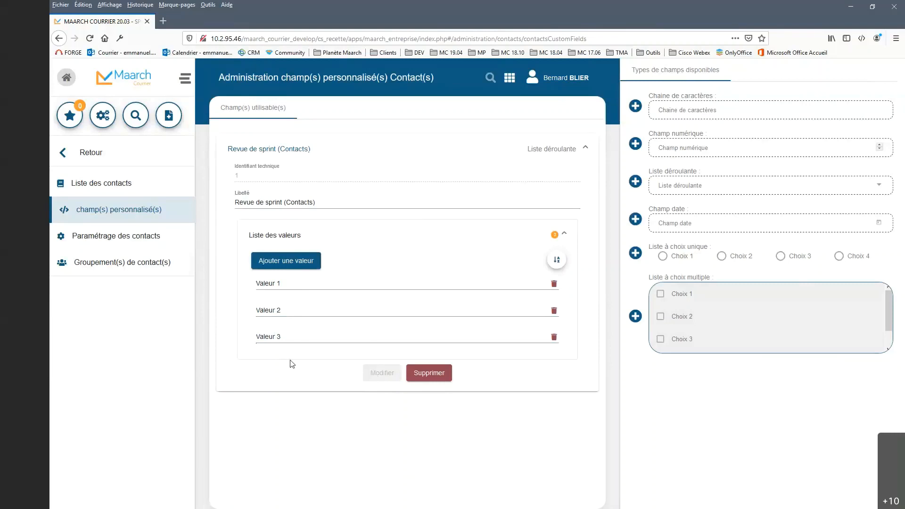
Step: Return to the Liste des contacts in the contact administration
left_click(125, 192)
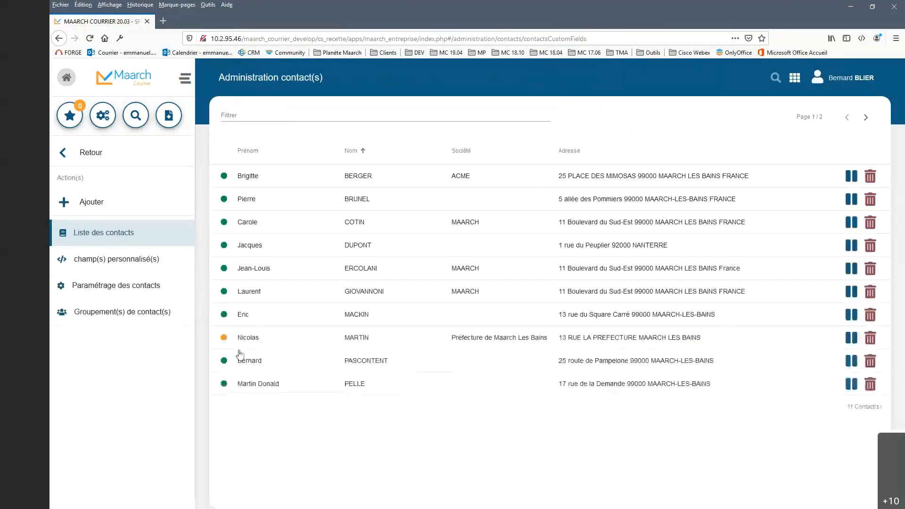
Step: Add the complementary field "Revue de sprint (Contacts)" to the fourth contact in the list and set it to "Valeur 2"
left_click(358, 250)
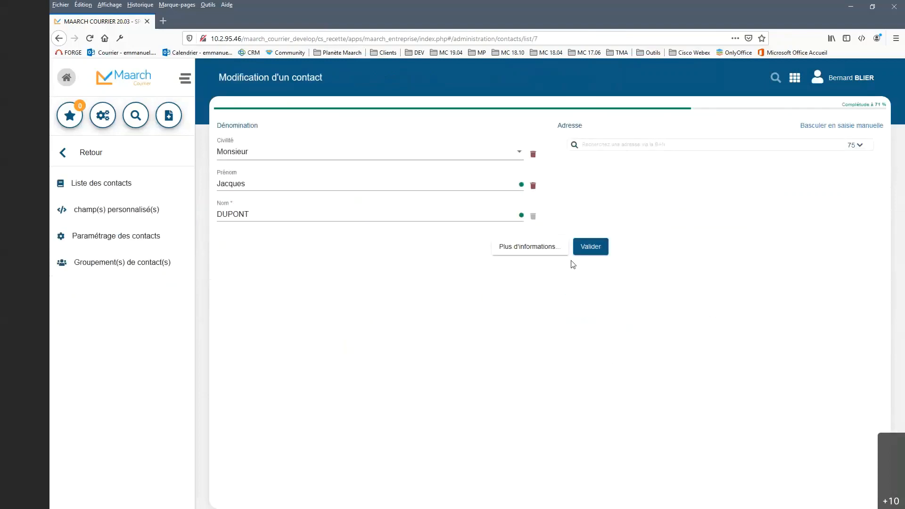
left_click(545, 249)
mouse_move(534, 313)
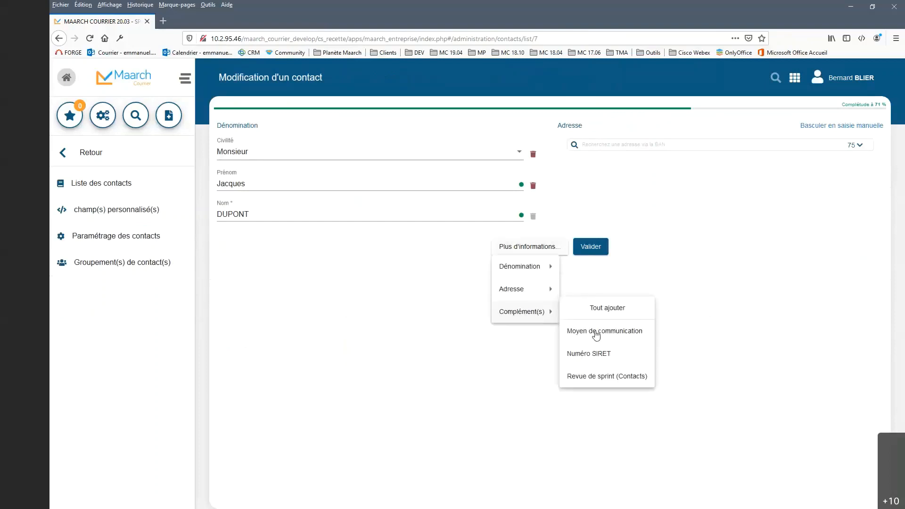
left_click(614, 376)
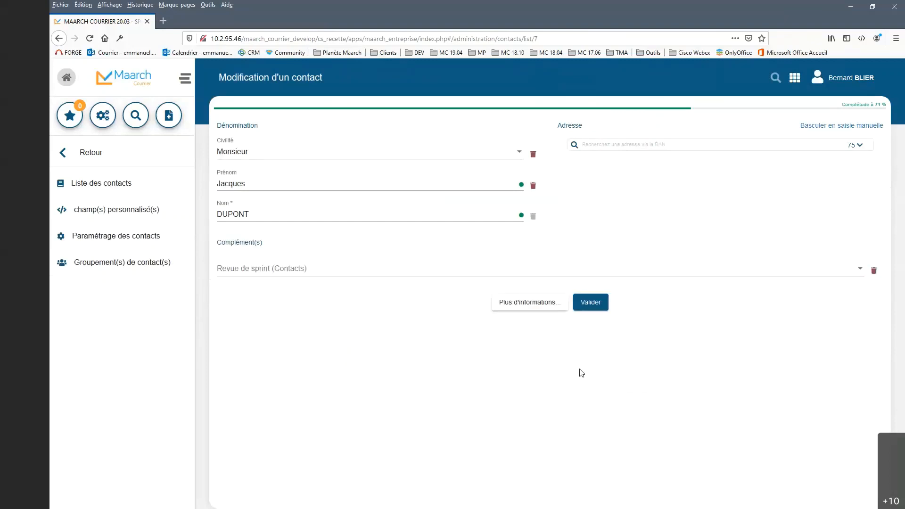
left_click(759, 273)
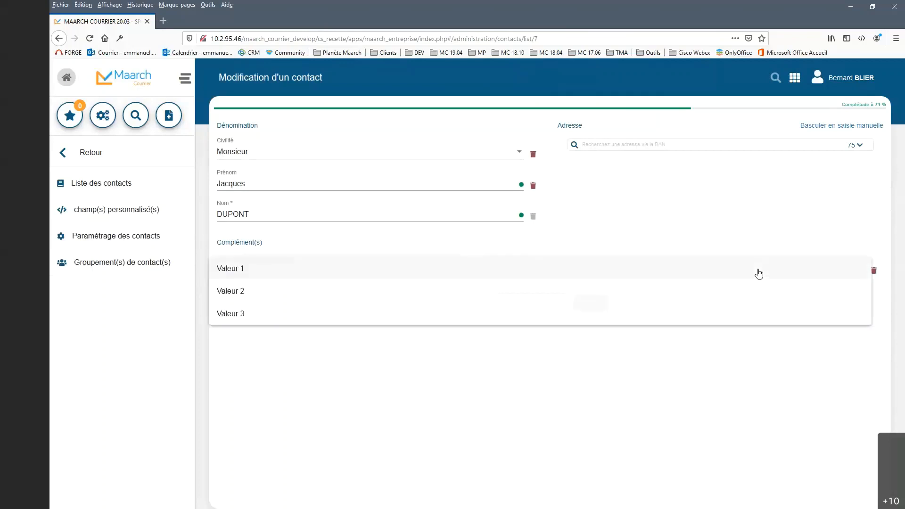
left_click(300, 293)
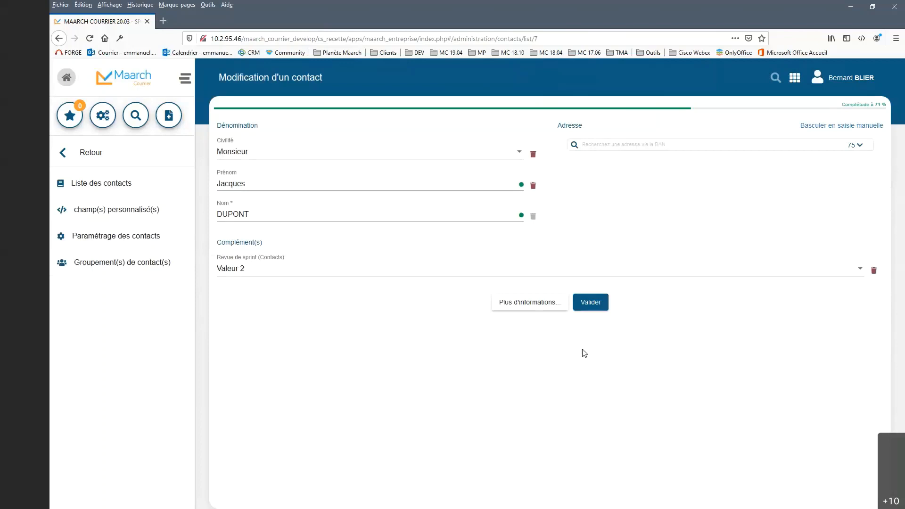
Step: Switch the contact's address to manual entry and save the modified contact
left_click(595, 310)
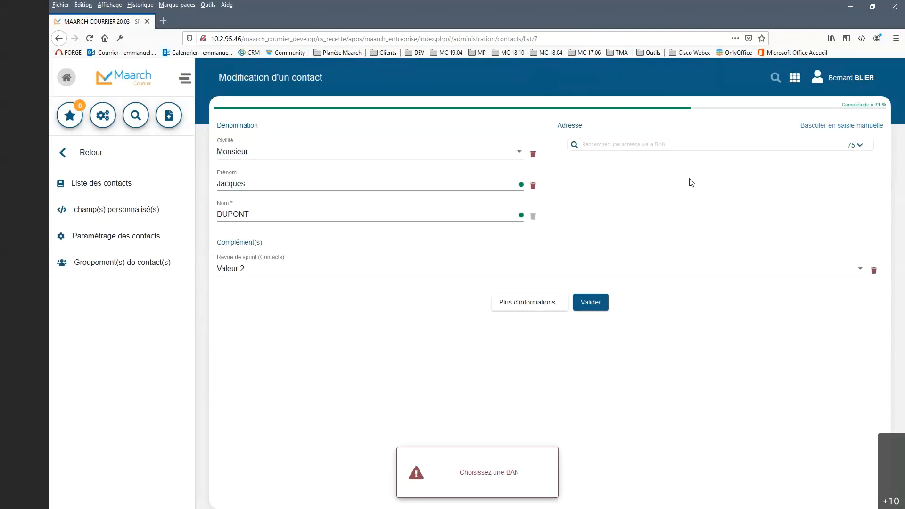
left_click(832, 126)
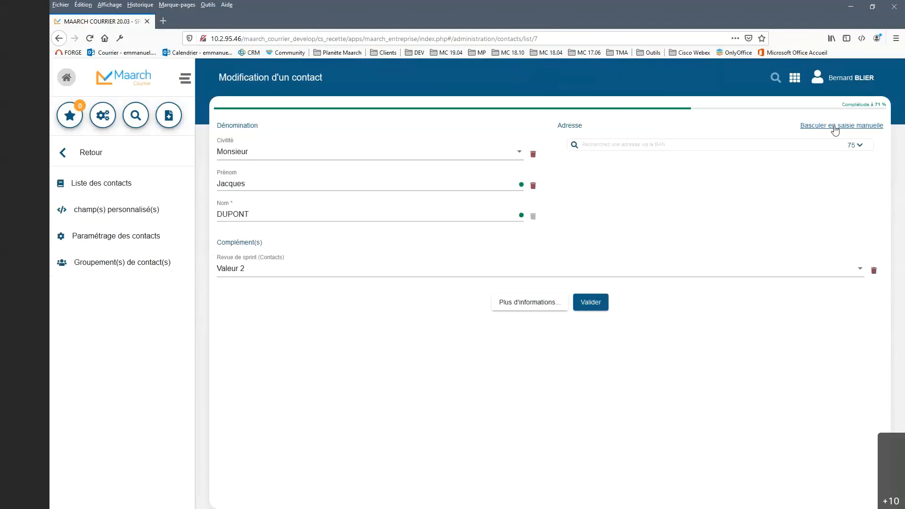
left_click(589, 330)
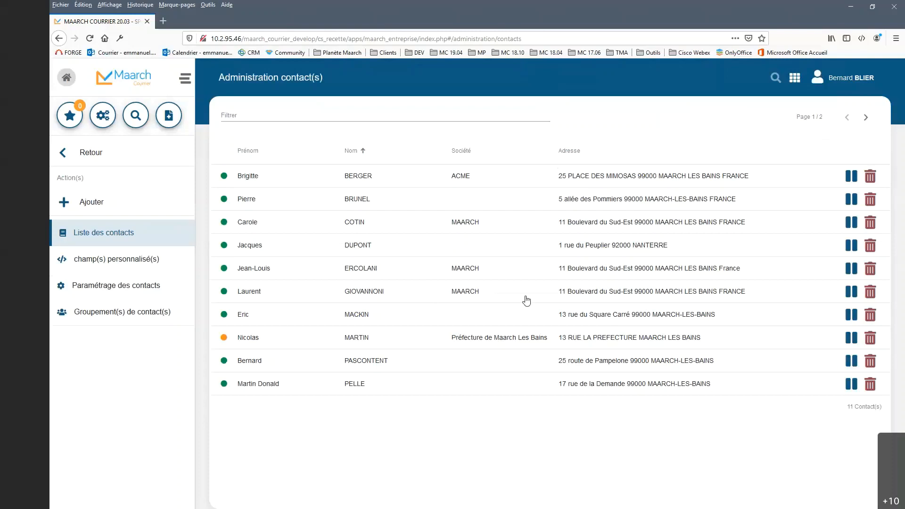
Step: Open the contact custom fields administration and review the usable fields and available field types
left_click(156, 264)
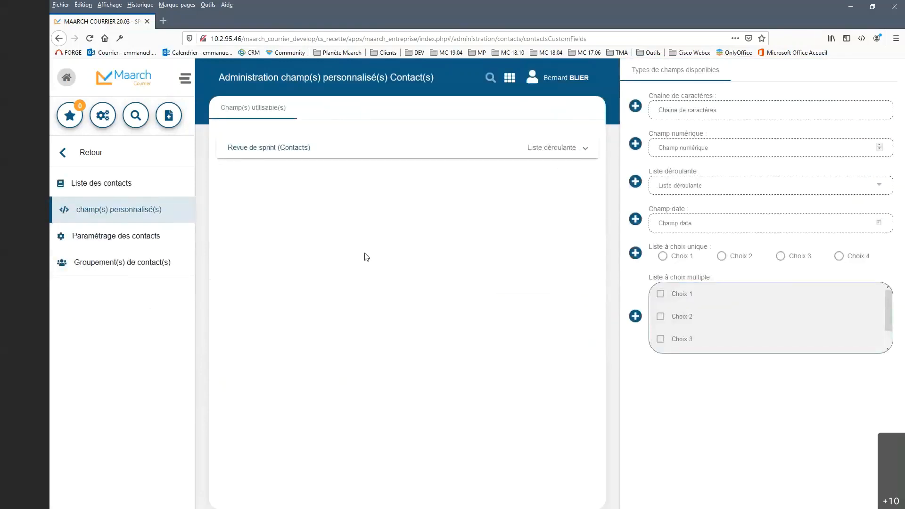
scroll(760, 293, "down", 1)
scroll(760, 294, "up", 1)
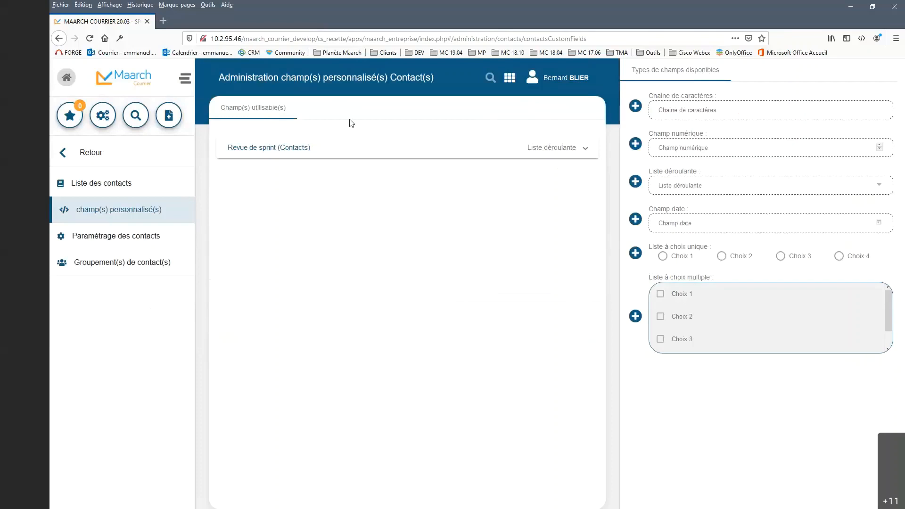
Step: Open the Paramétrage des contacts and examine the completeness criteria and the autocompletion search and display columns
left_click(137, 243)
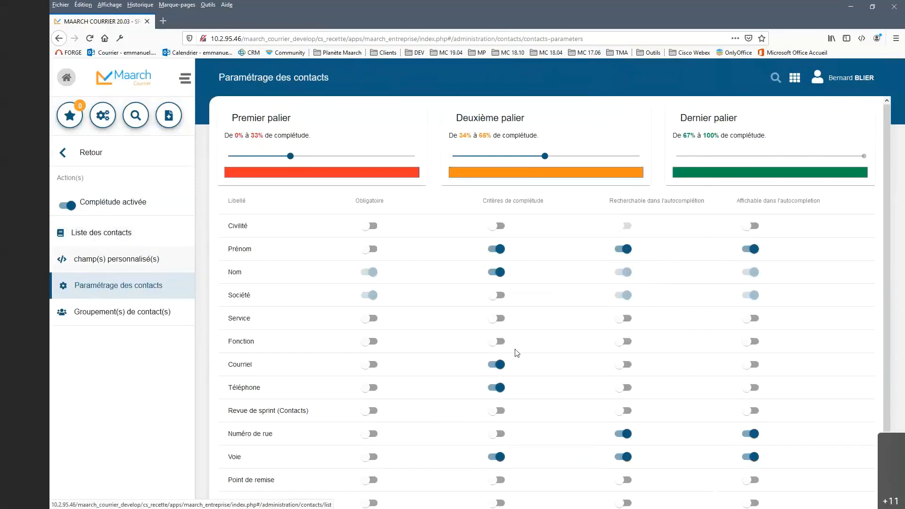
scroll(517, 352, "down", 3)
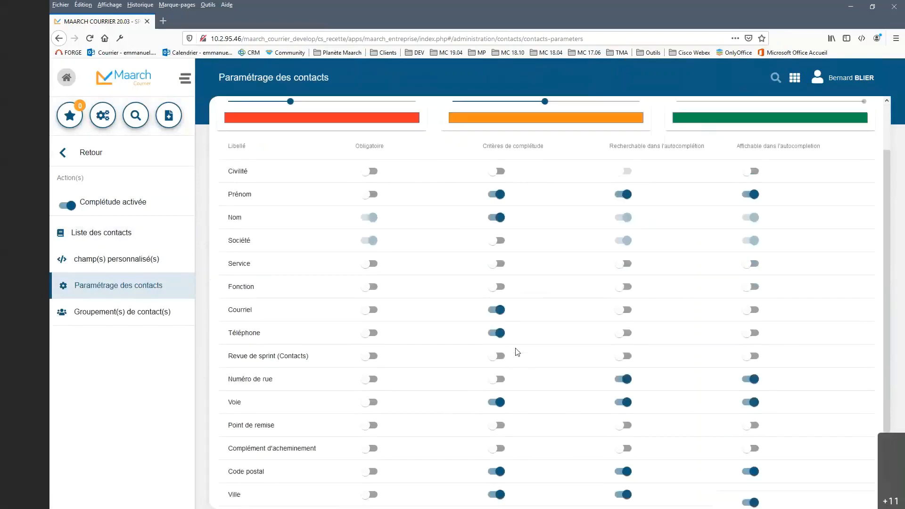
scroll(518, 352, "up", 3)
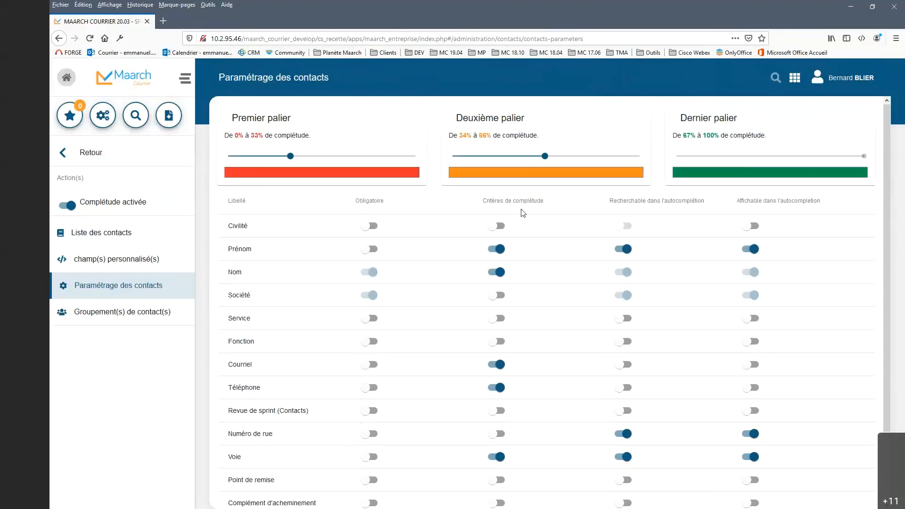
left_click(485, 203)
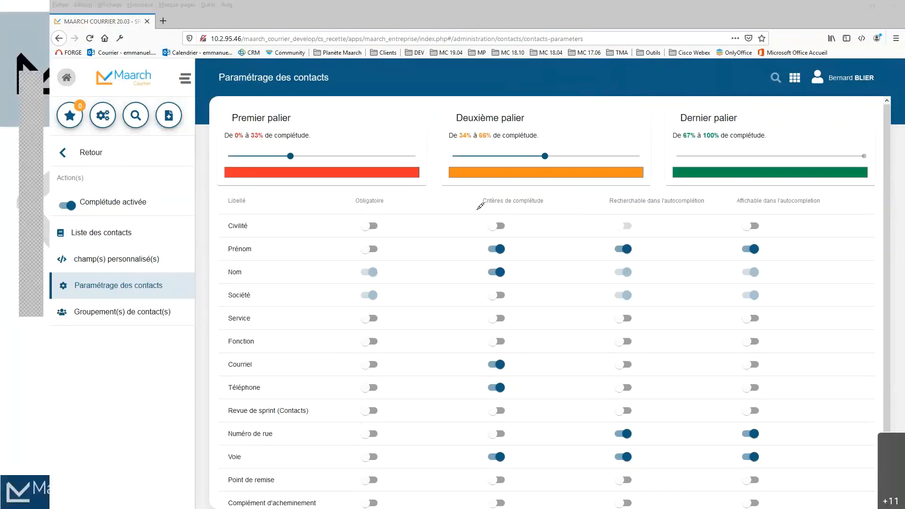
left_click_drag(474, 211, 552, 213)
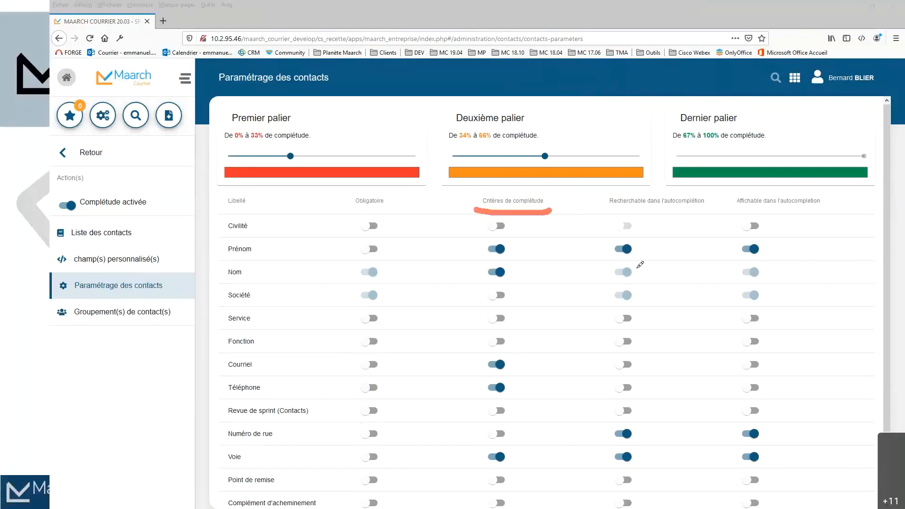
mouse_move(608, 210)
left_mouse_down()
mouse_move(795, 216)
mouse_move(828, 206)
left_mouse_up()
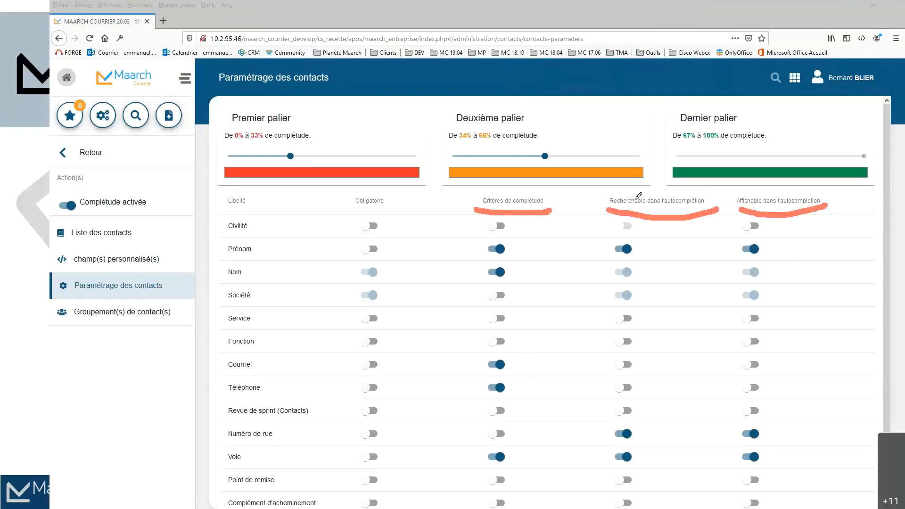
mouse_move(581, 194)
left_mouse_down()
mouse_move(612, 206)
mouse_move(600, 187)
left_mouse_up()
left_click(582, 65)
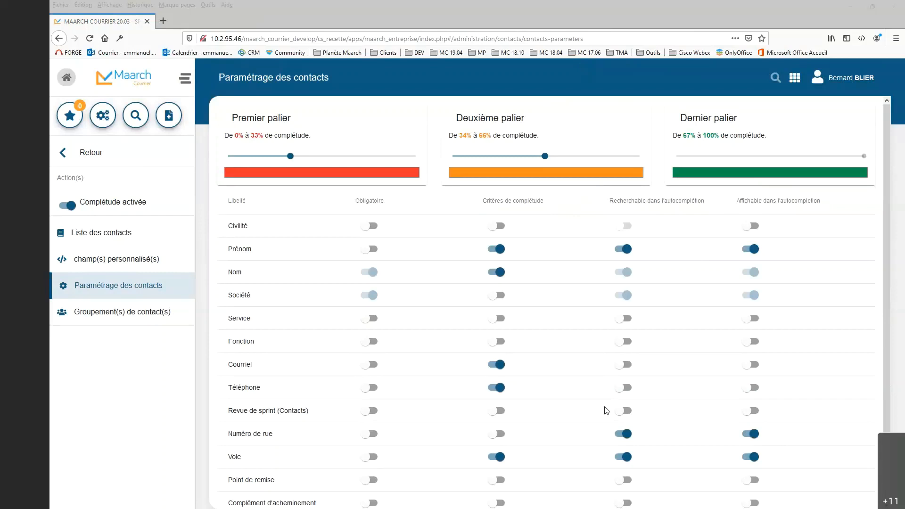
Step: Make the "Revue de sprint (Contacts)" field searchable in contact autocompletion
left_click(624, 410)
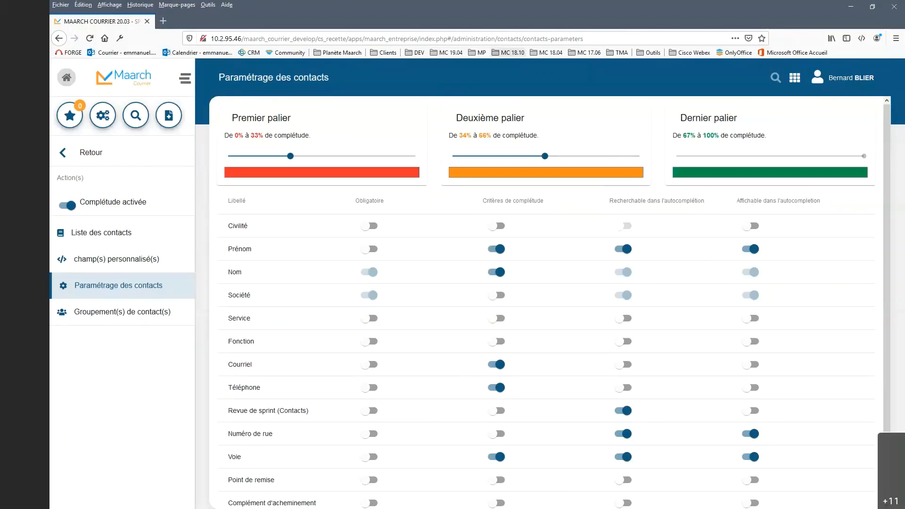
left_click(629, 15)
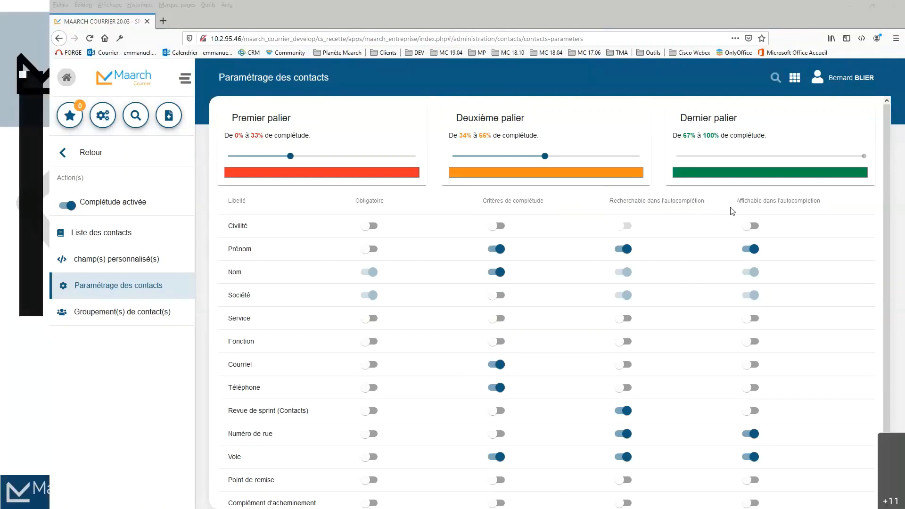
mouse_move(716, 193)
left_mouse_down()
mouse_move(731, 193)
mouse_move(725, 206)
mouse_move(743, 211)
left_mouse_up()
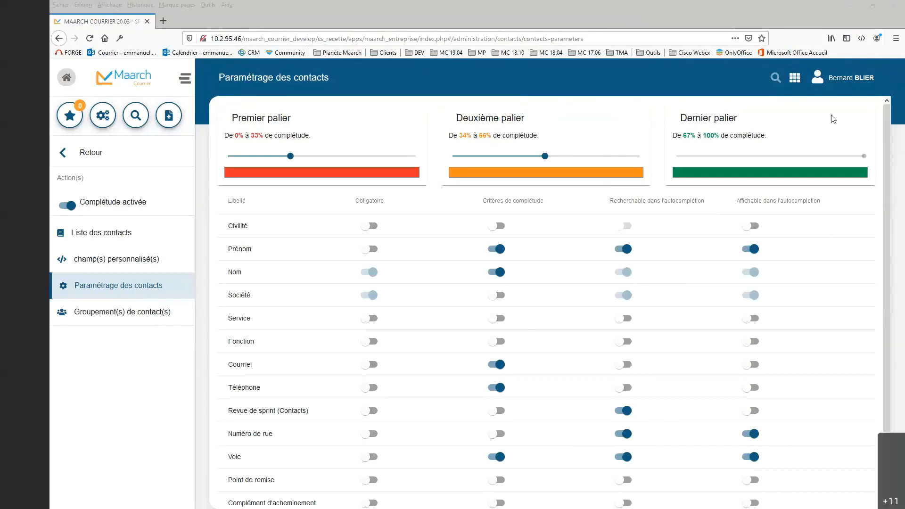
Step: Review the completeness and autocompletion settings across the full list of contact fields
scroll(831, 122, "down", 1)
scroll(831, 122, "down", 3)
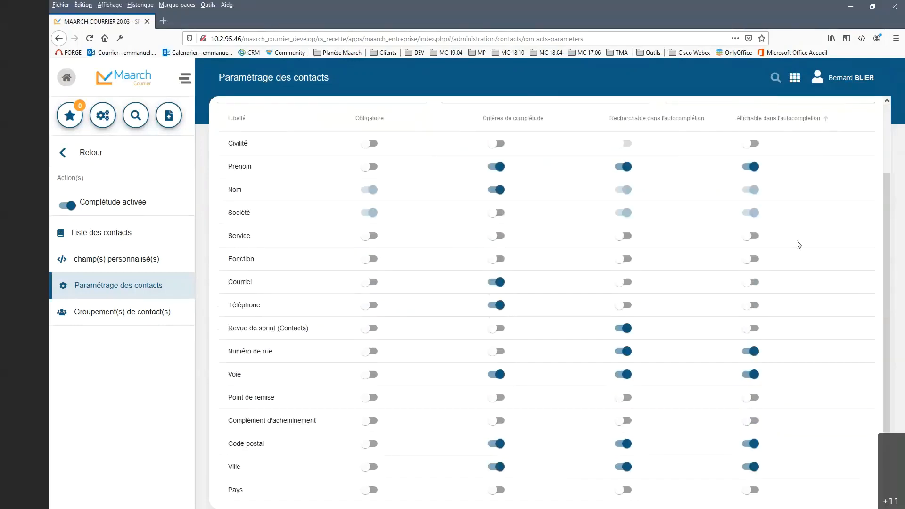
scroll(800, 245, "up", 4)
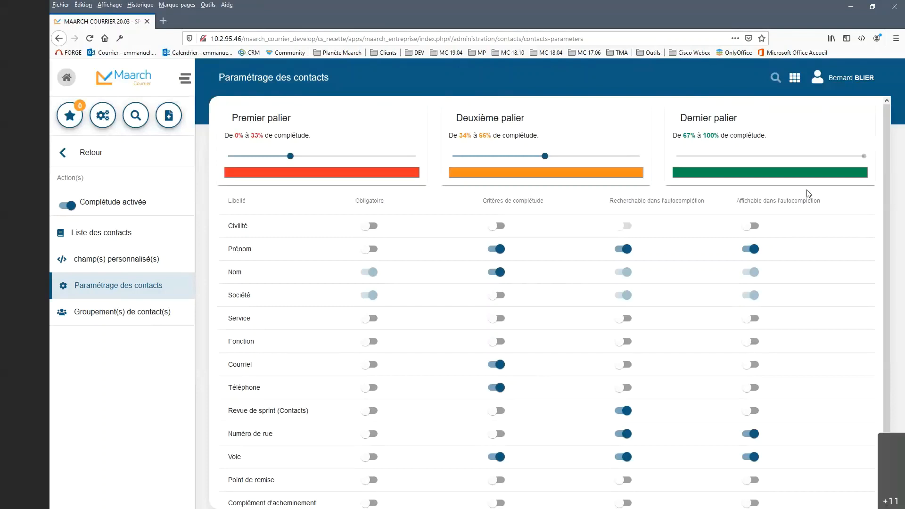
scroll(552, 281, "down", 3)
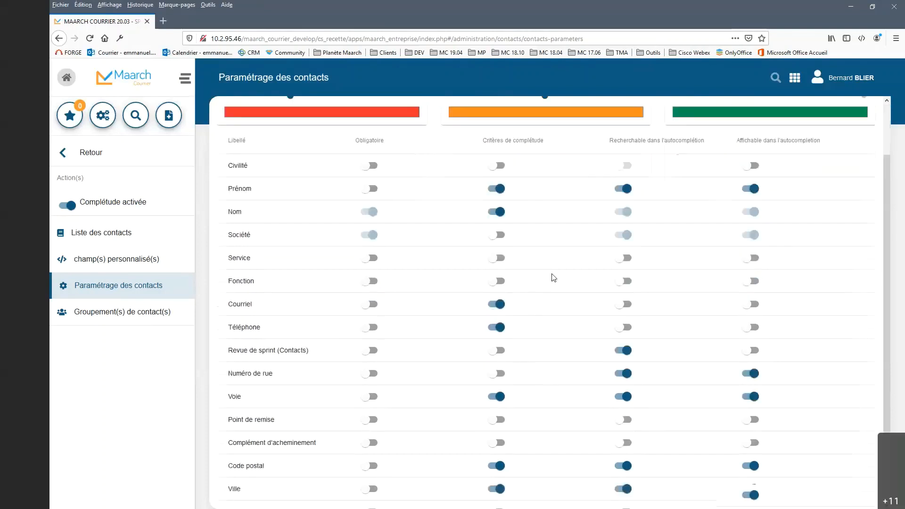
scroll(553, 278, "up", 3)
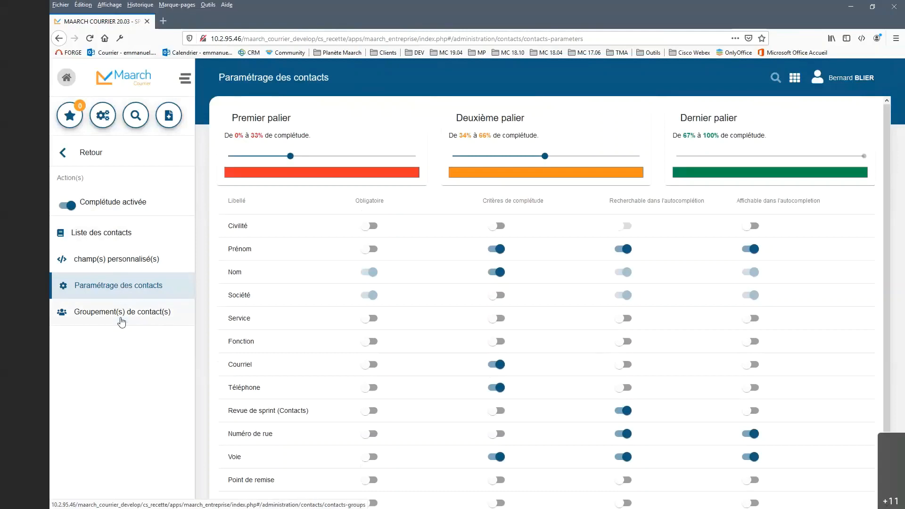
Step: Return to the home page and log out of the current user's session
left_click(67, 78)
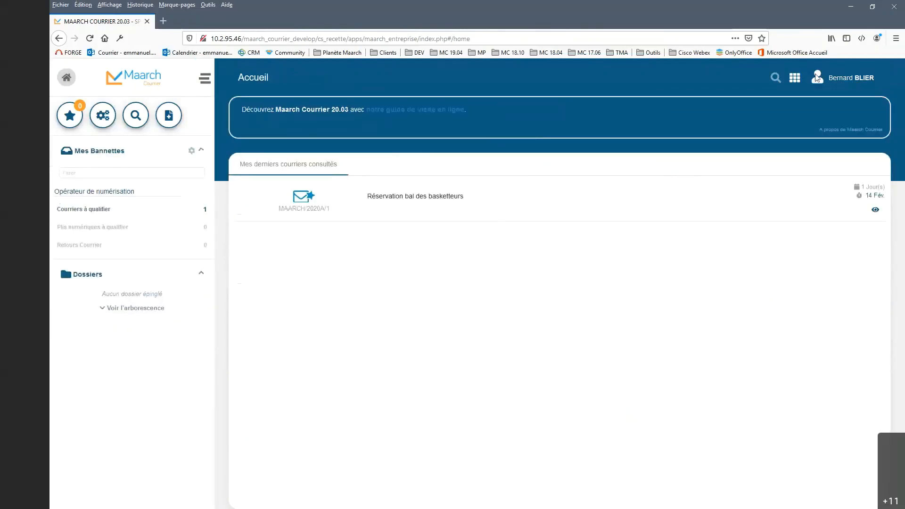
left_click(866, 80)
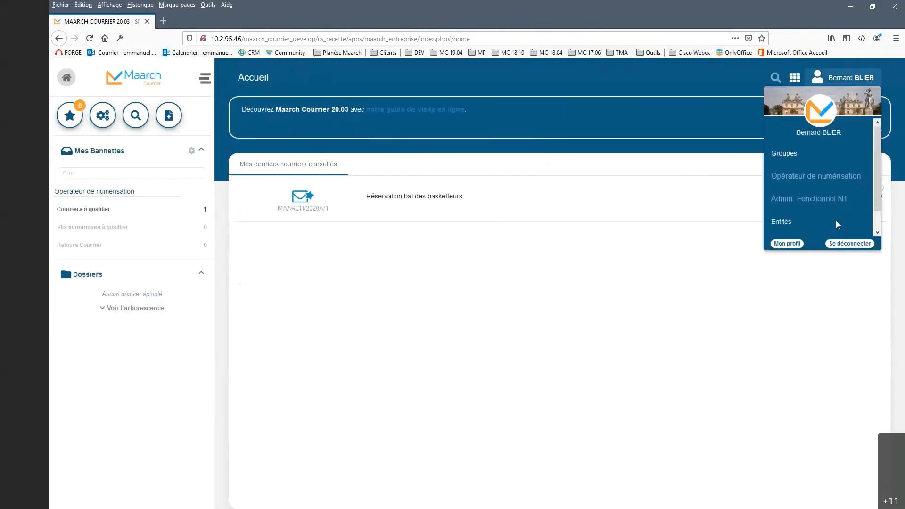
left_click(850, 244)
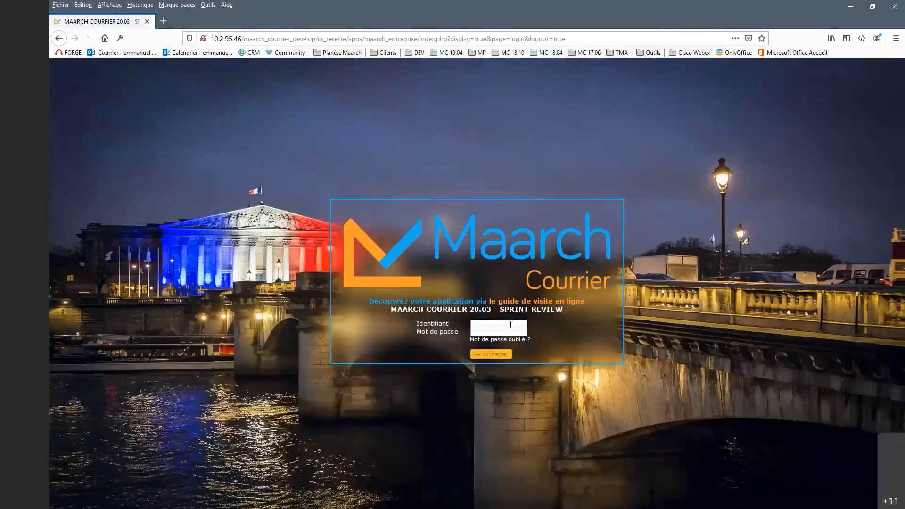
Step: Log in as the manager user by entering the identifier and the account password
left_click(511, 325)
left_click(490, 336)
left_click(496, 354)
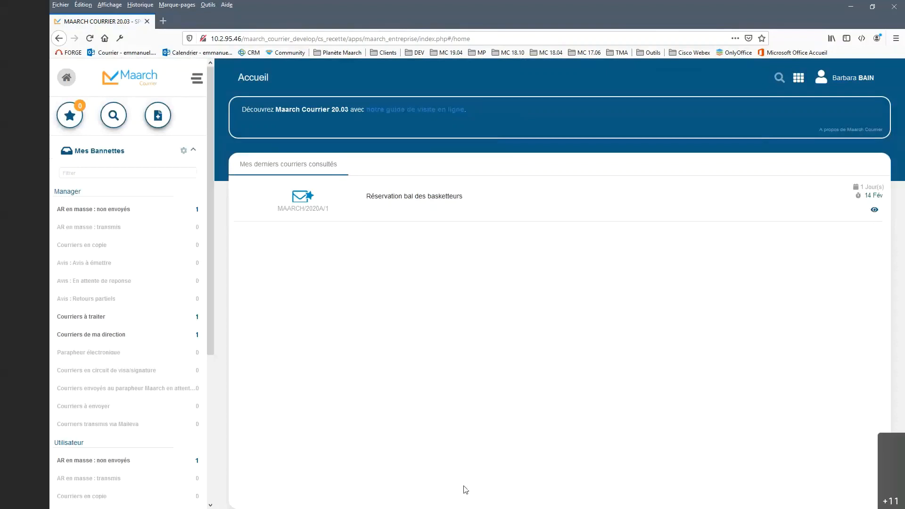
Step: Open the mail "Réservation bal des basketteurs" from the Utilisateur group's Courriers à traiter basket
scroll(177, 434, "down", 3)
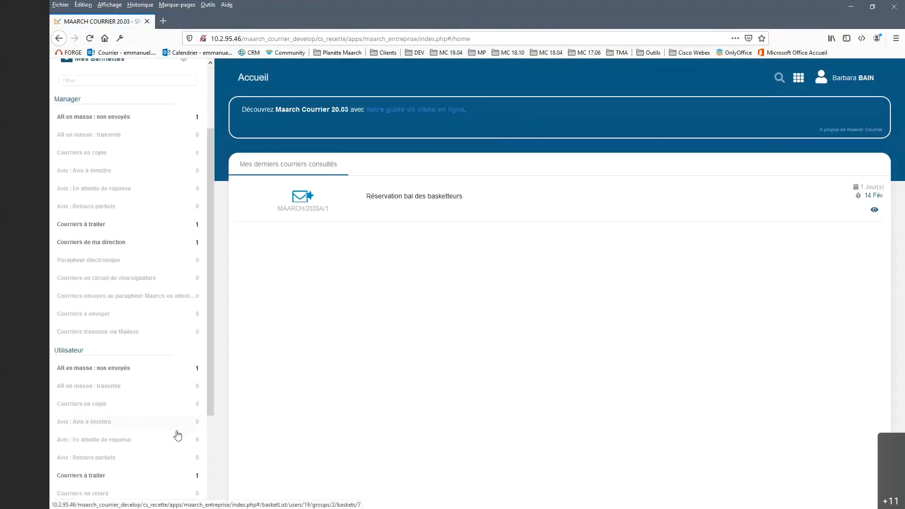
scroll(177, 432, "down", 4)
left_click(142, 390)
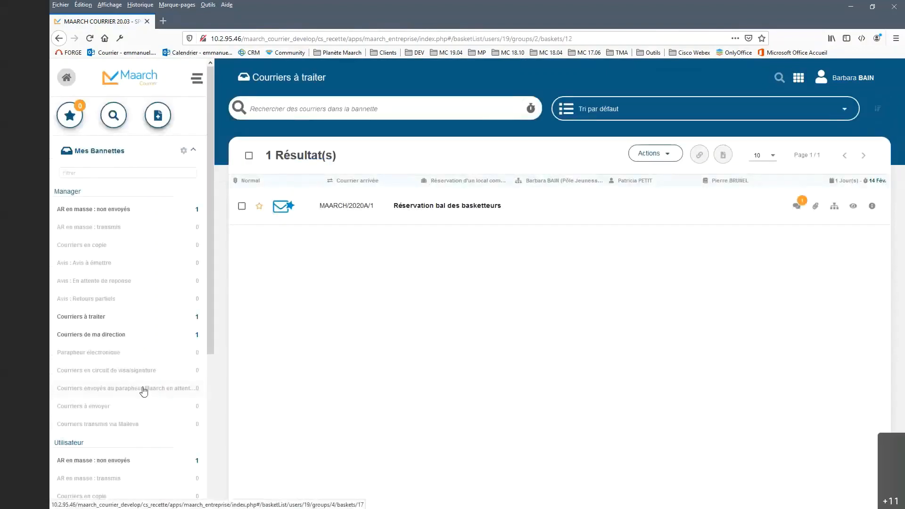
left_click(430, 208)
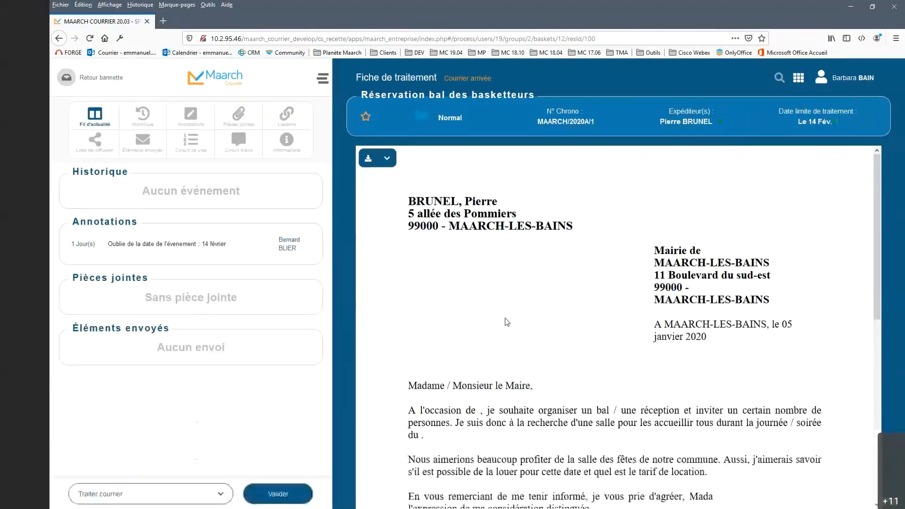
Step: Start a new attachment for the mail and set its type to "Projet de réponse"
left_click(237, 118)
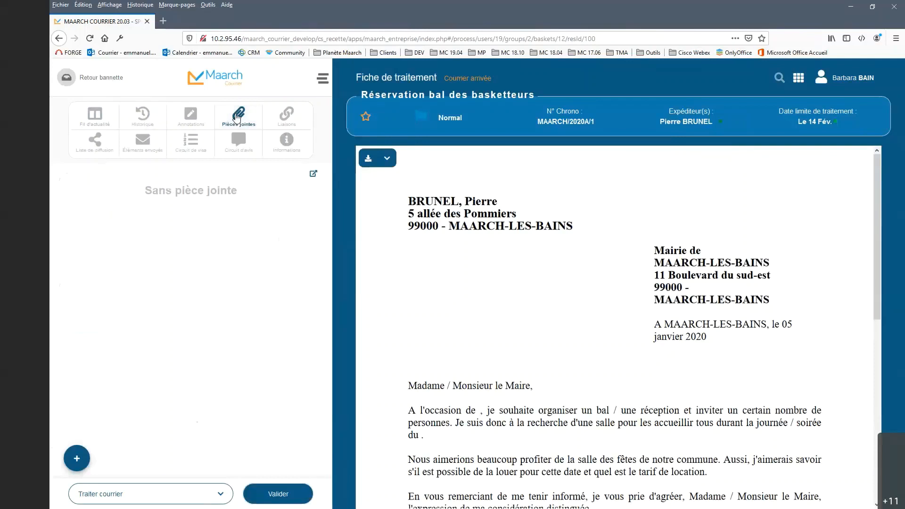
left_click(76, 458)
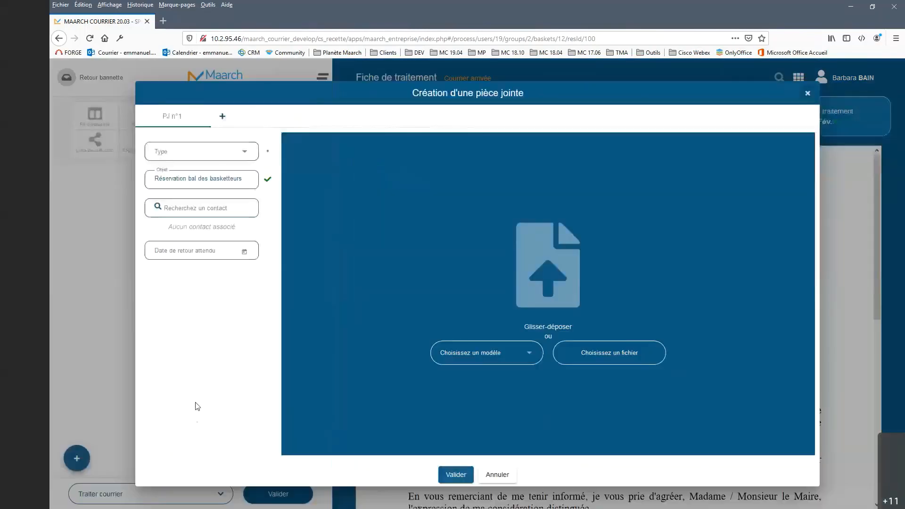
left_click(245, 153)
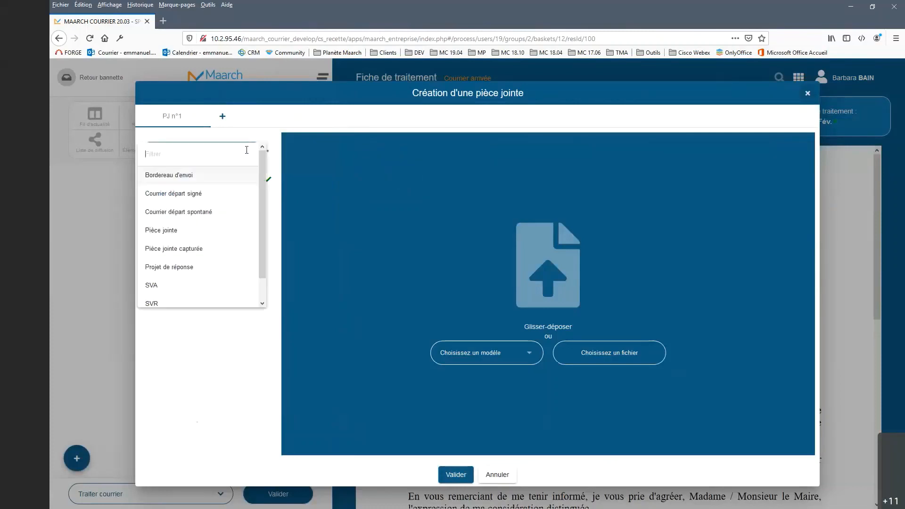
left_click(199, 270)
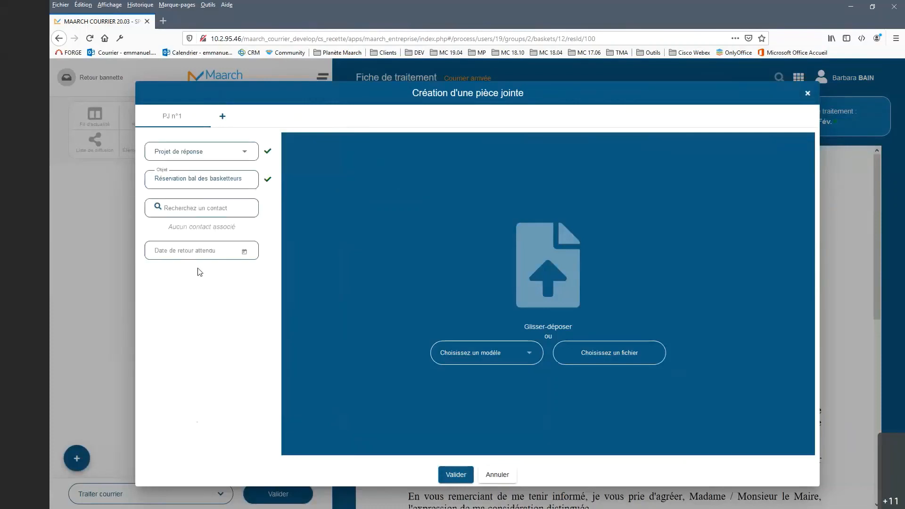
Step: Search contacts for "maa" and link the second suggested contact as the attachment's recipient
left_click(241, 205)
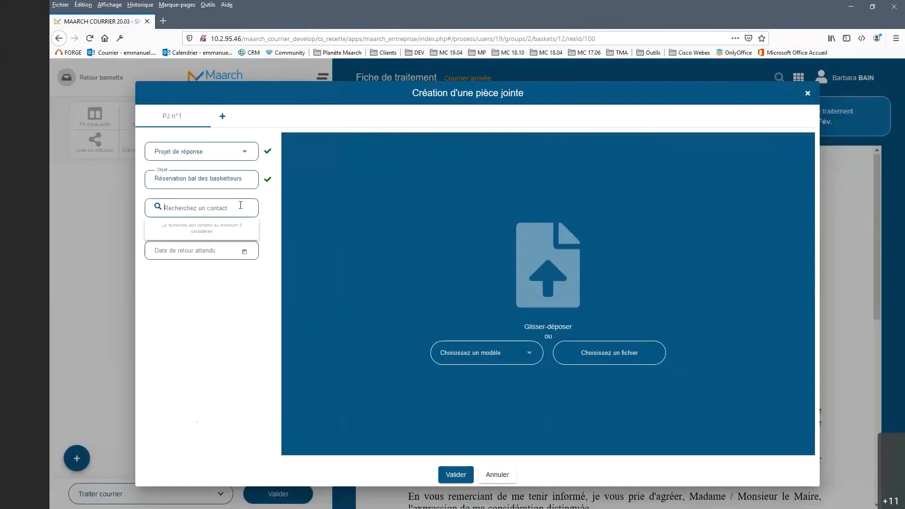
type("maa")
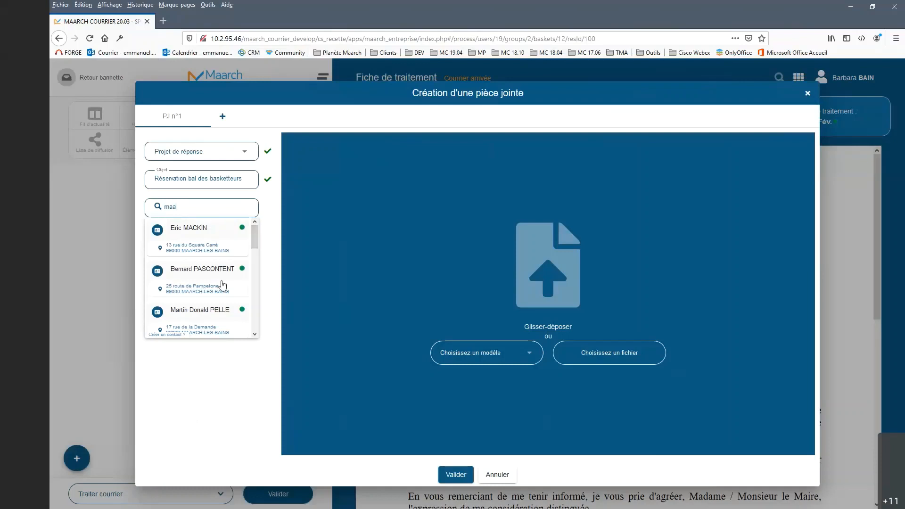
left_click_drag(256, 233, 263, 217)
left_click(184, 278)
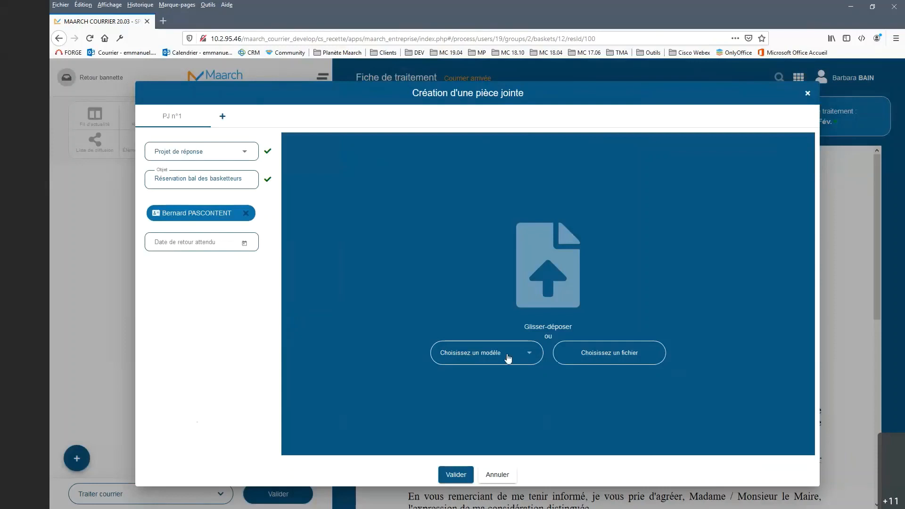
Step: Generate the response document from the "Réponse générique LO" template, accepting the replacement of merge variables
left_click(532, 355)
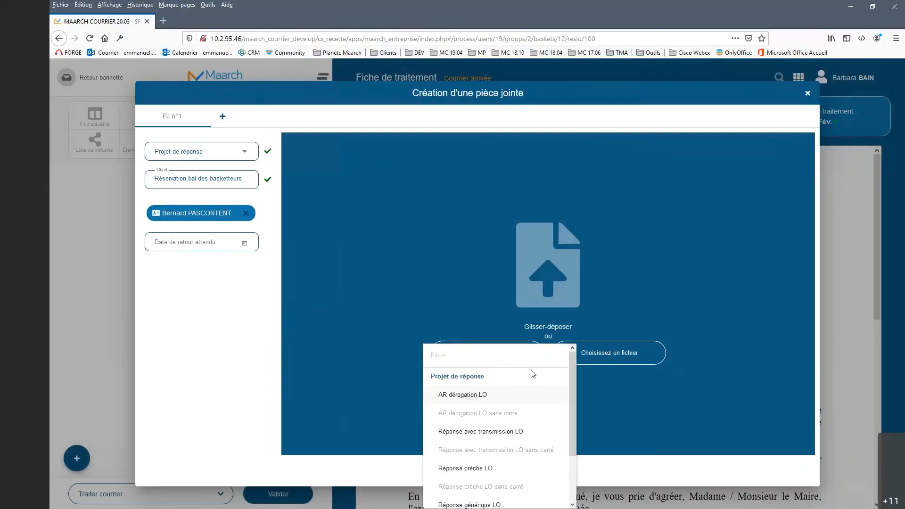
scroll(532, 375, "down", 3)
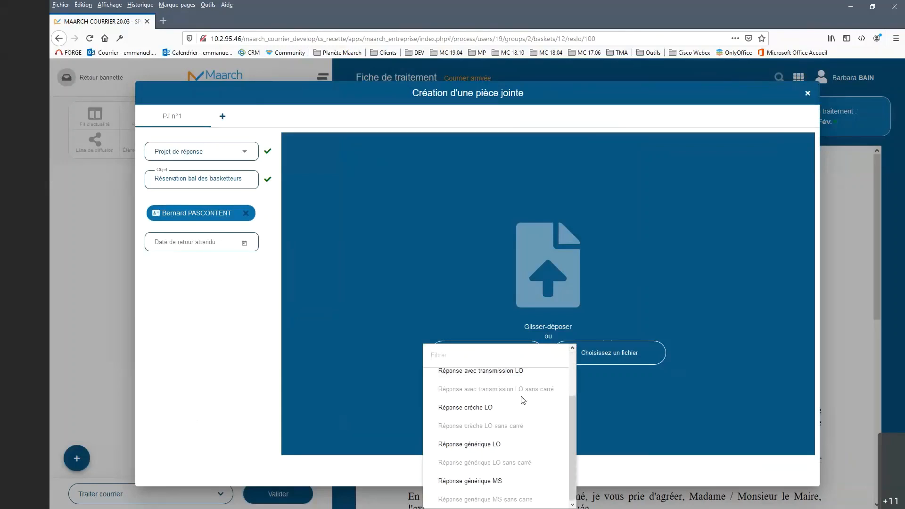
left_click(487, 449)
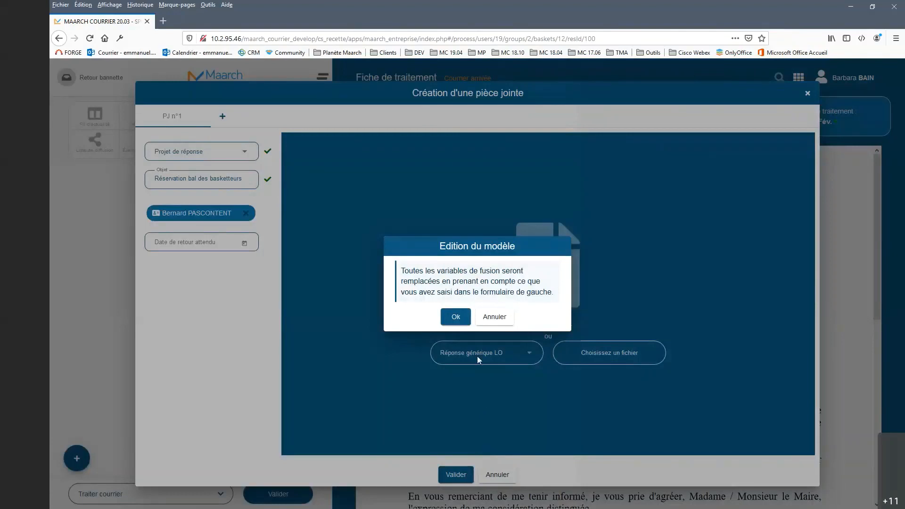
left_click(456, 318)
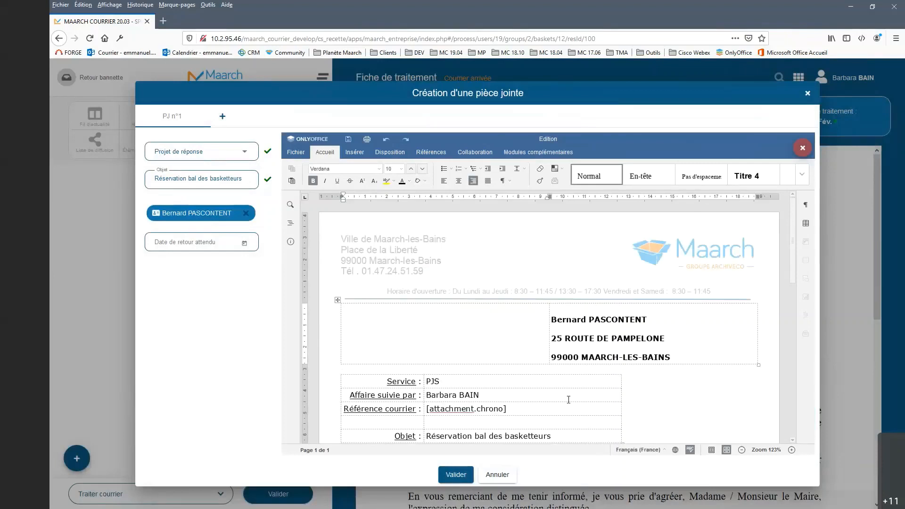
Step: Replace the highlighted placeholder in the letter body with "Je vous prie de trouver notre réponse à votre demande." followed by a blank line
scroll(568, 398, "down", 3)
scroll(569, 398, "down", 3)
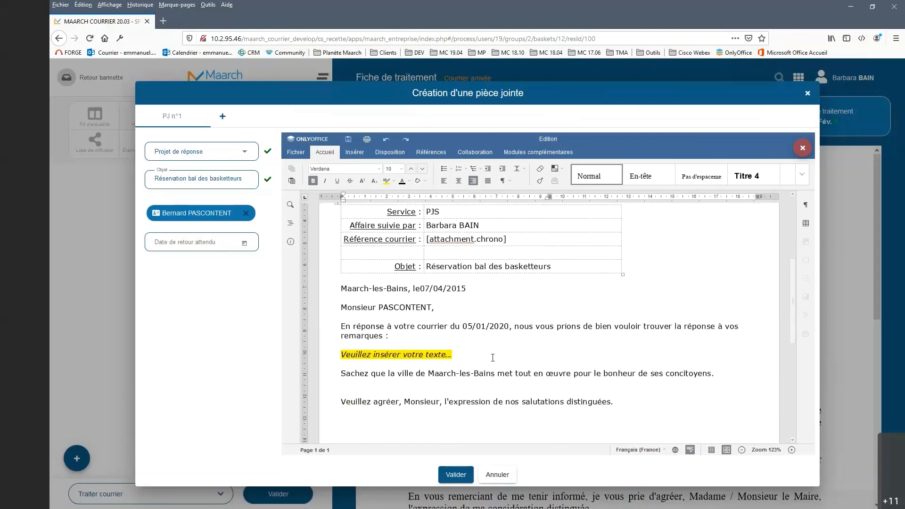
left_click(470, 227)
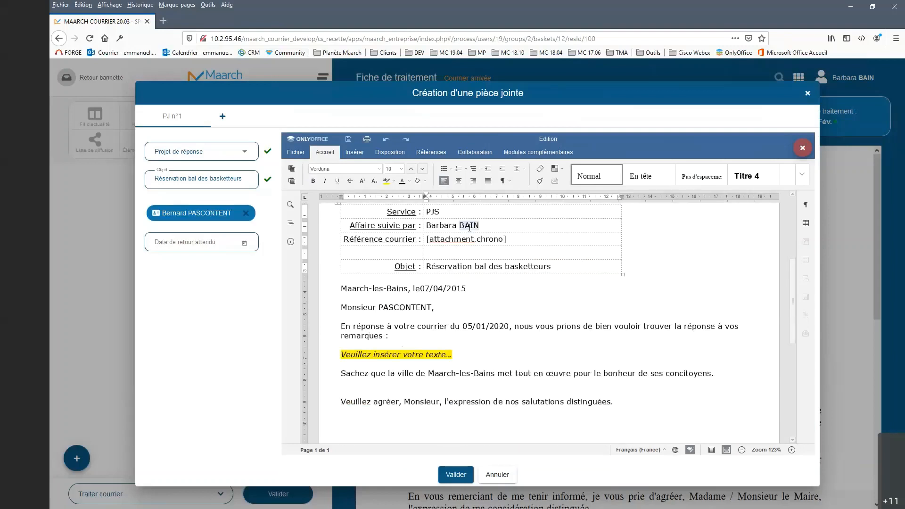
left_click(521, 239)
left_click(328, 358)
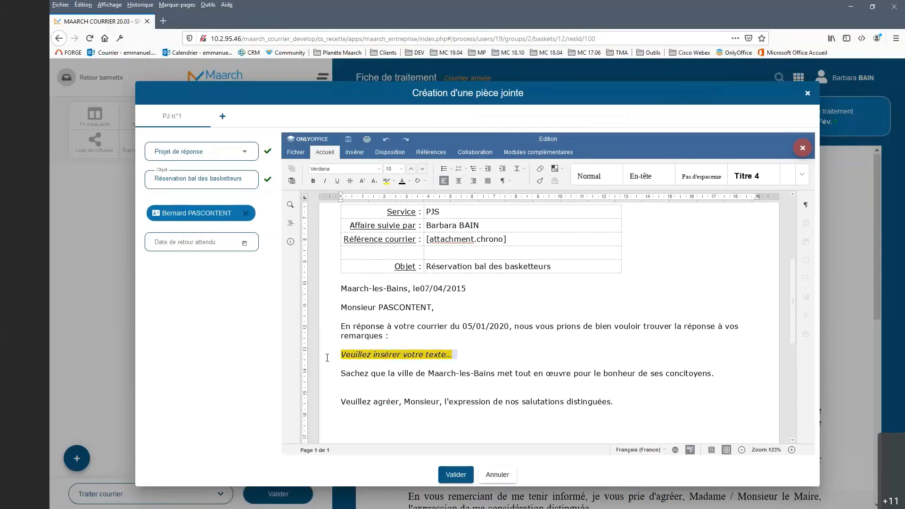
key("Delete")
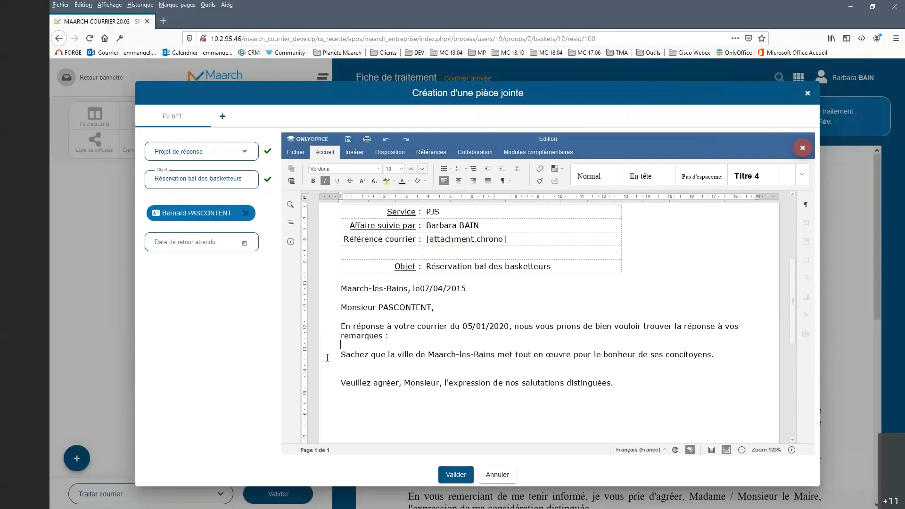
key("Return")
type("Je vous prie de ")
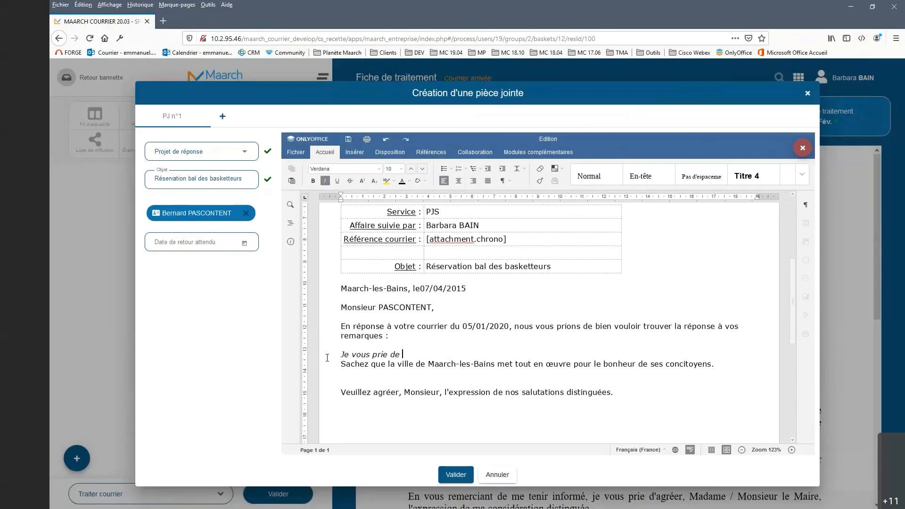
type("trouver notre réponse à ")
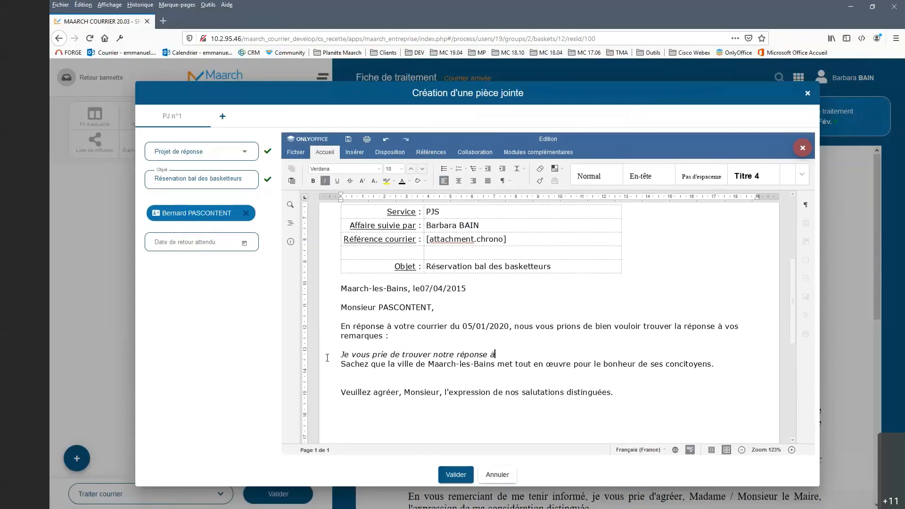
type("votre demande.")
key("Return")
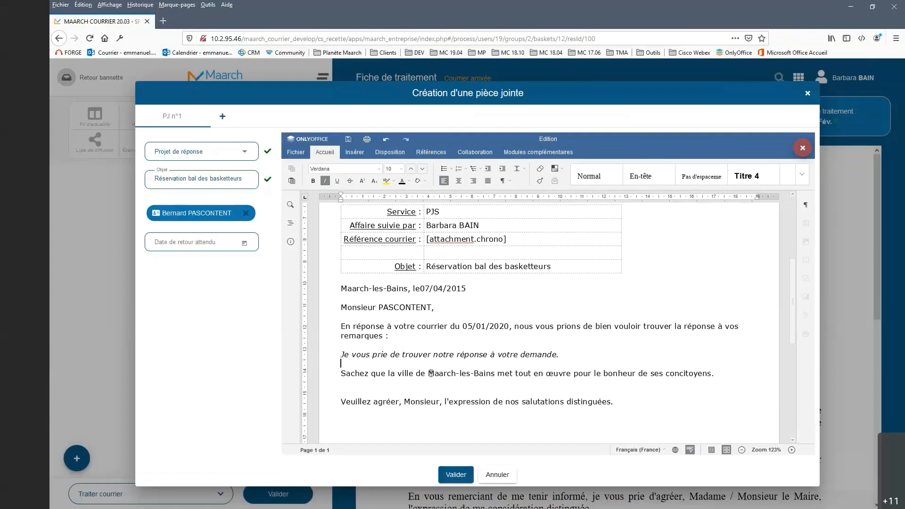
Step: Remove the italics from the newly written sentence and make it bold
triple_click(396, 355)
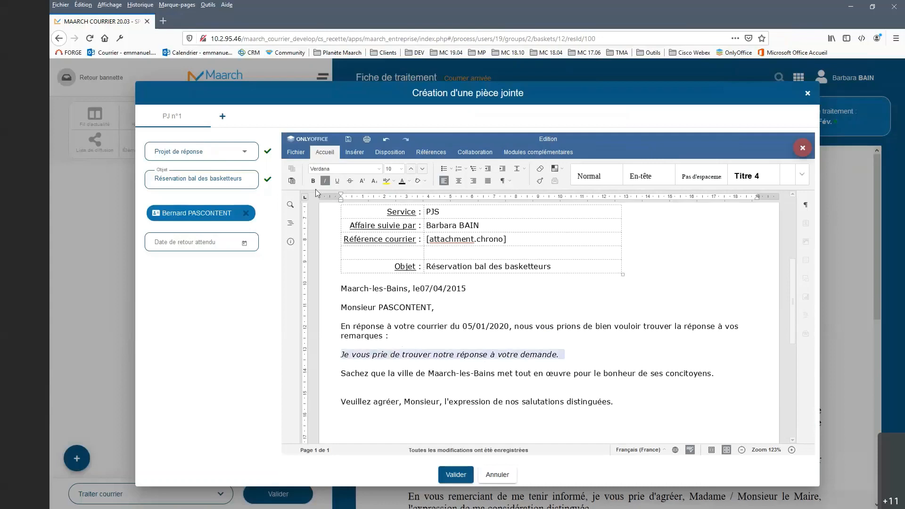
left_click(327, 181)
left_click(313, 181)
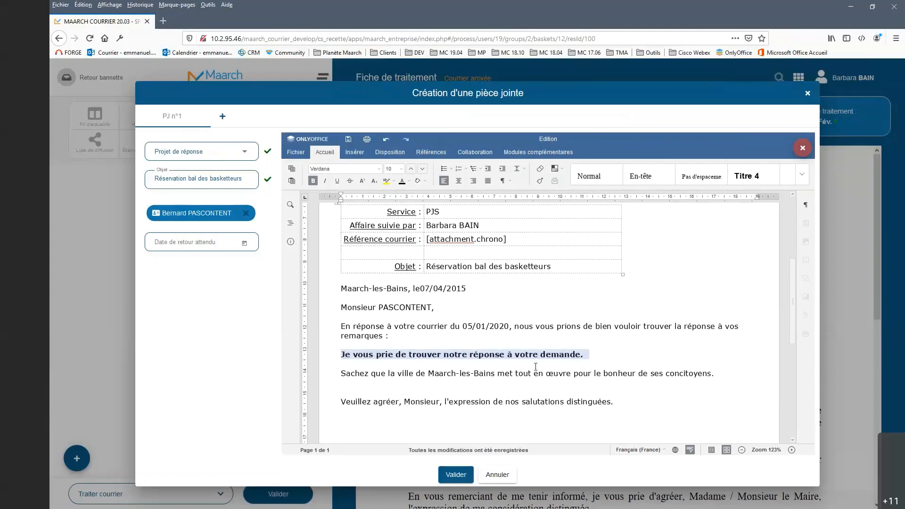
left_click(653, 386)
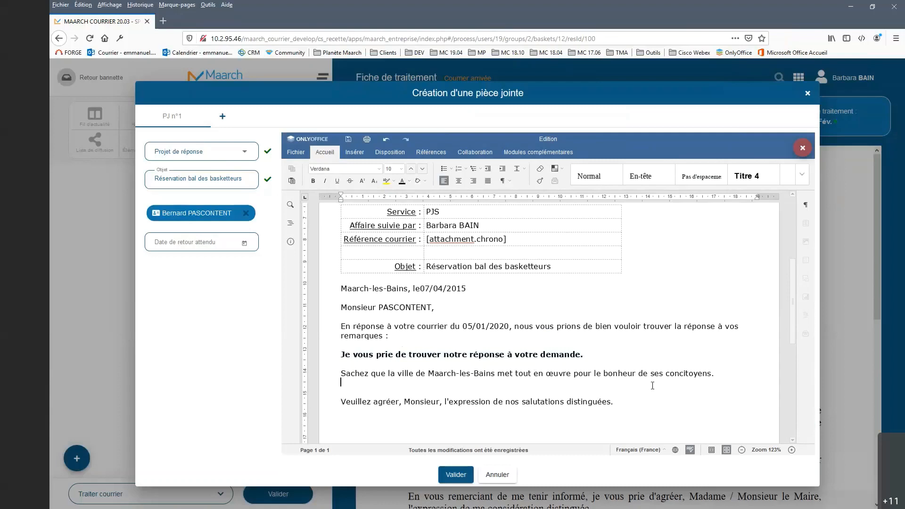
Step: Review the letter down to the signature block and validate the creation of the attachment
scroll(562, 356, "down", 3)
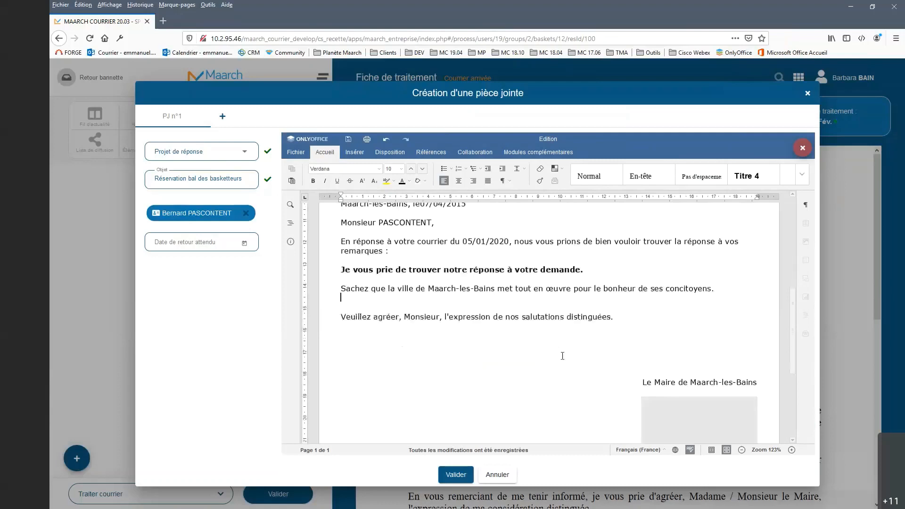
scroll(679, 408, "down", 3)
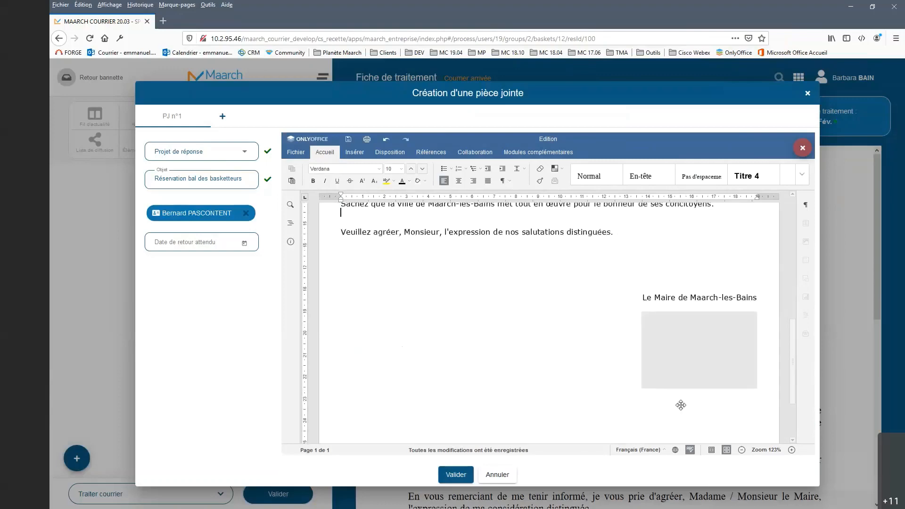
scroll(657, 343, "up", 6)
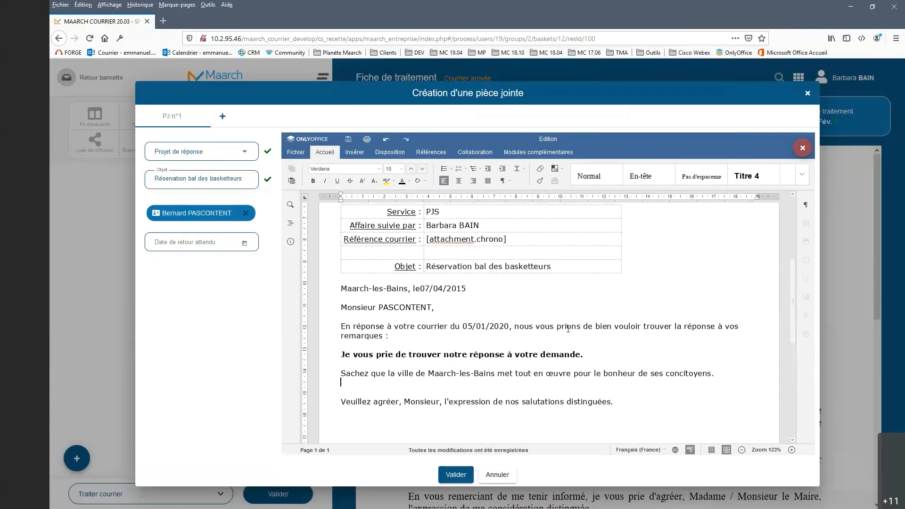
scroll(568, 329, "up", 3)
scroll(568, 328, "down", 2)
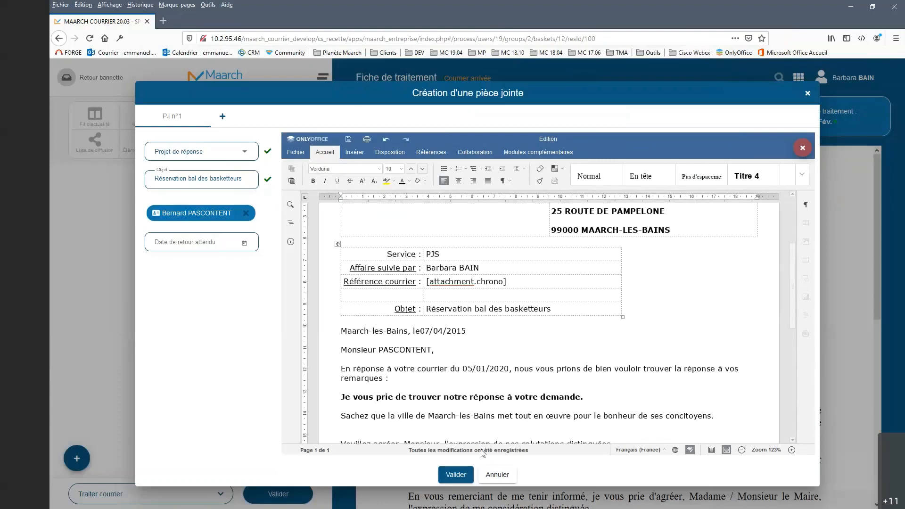
left_click(456, 475)
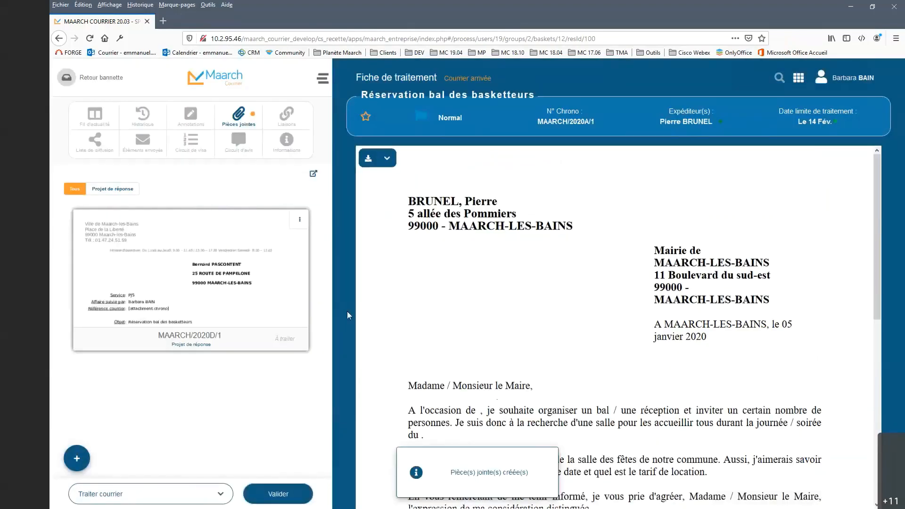
Step: Open the saved response draft, check its content down to the signature area, and validate it
mouse_move(230, 249)
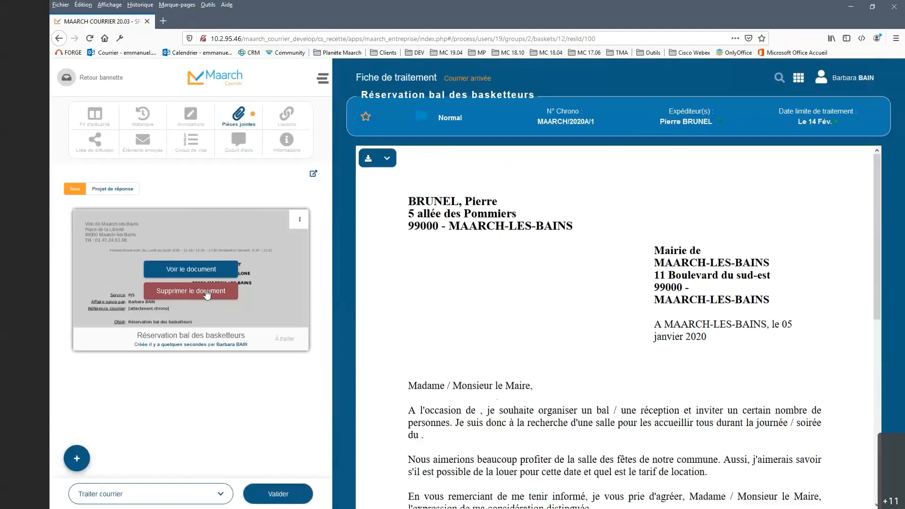
left_click(206, 273)
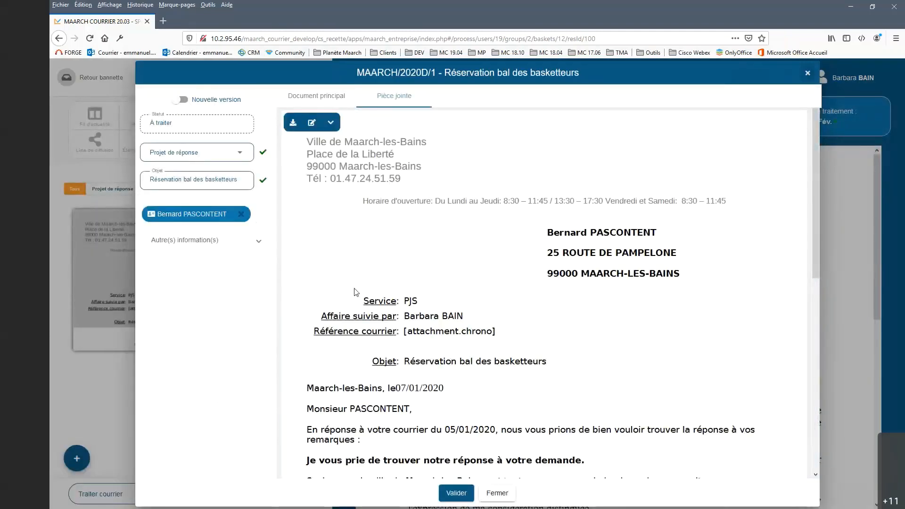
scroll(599, 334, "down", 4)
scroll(598, 334, "down", 1)
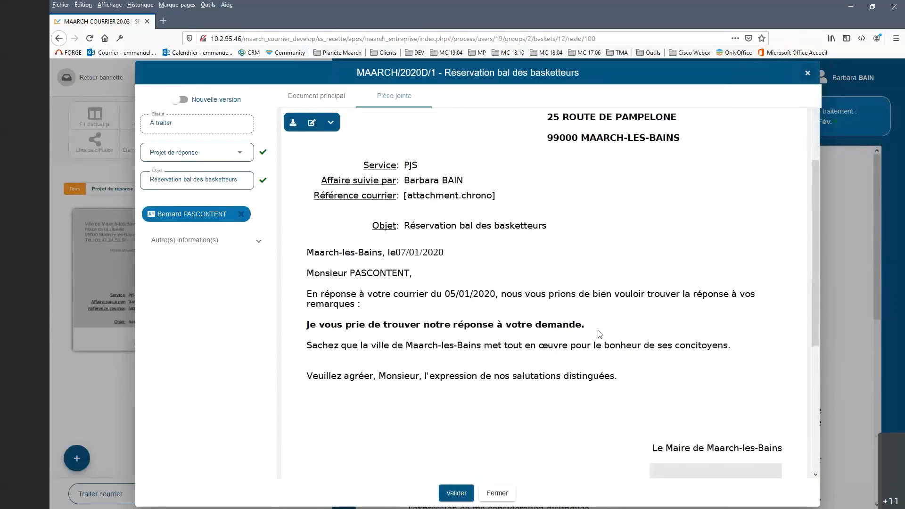
scroll(599, 334, "down", 6)
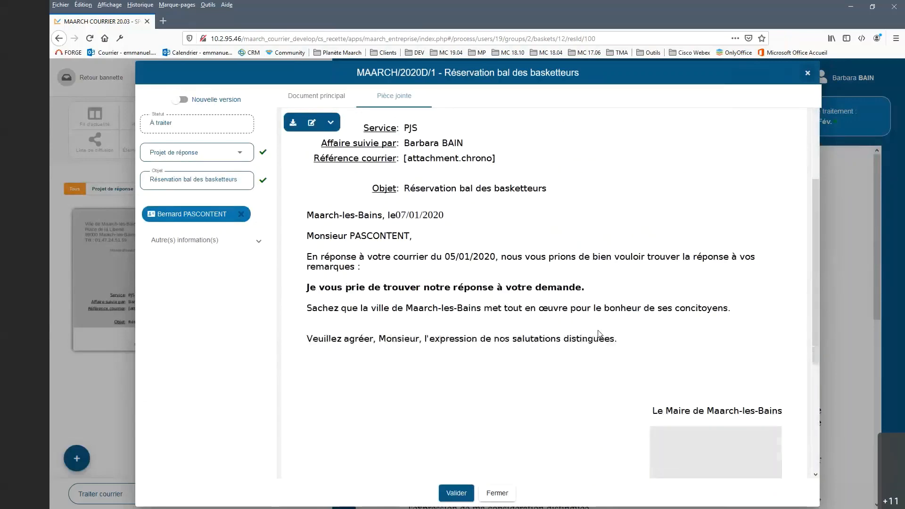
left_click(456, 494)
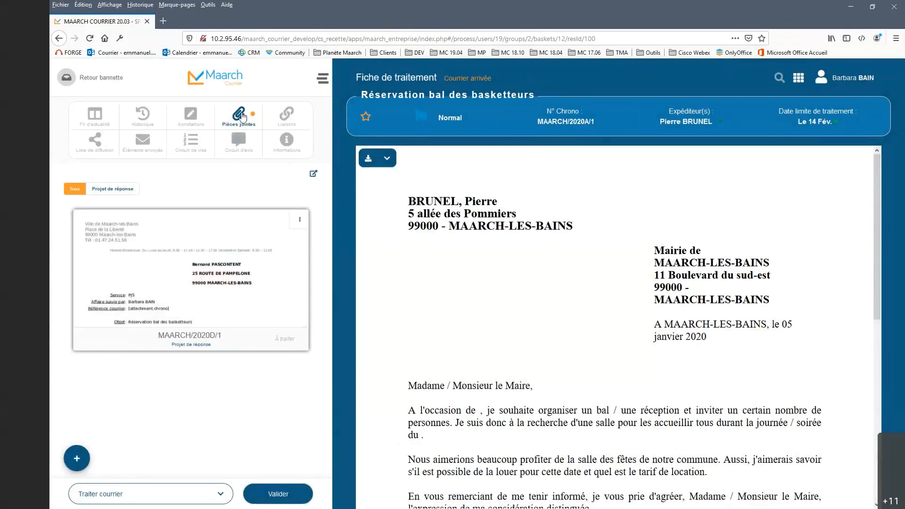
Step: Start another attachment of type "Projet de réponse" and link the first suggested contact as its recipient
left_click(76, 458)
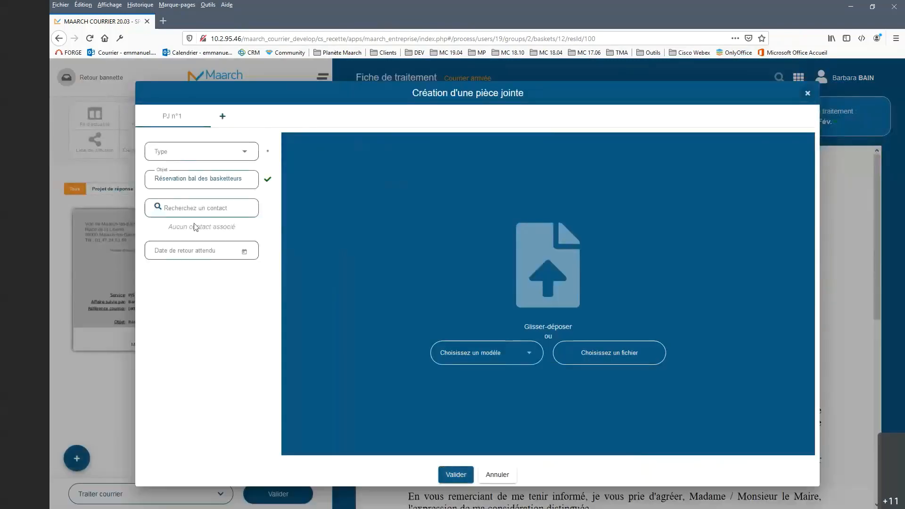
left_click(236, 148)
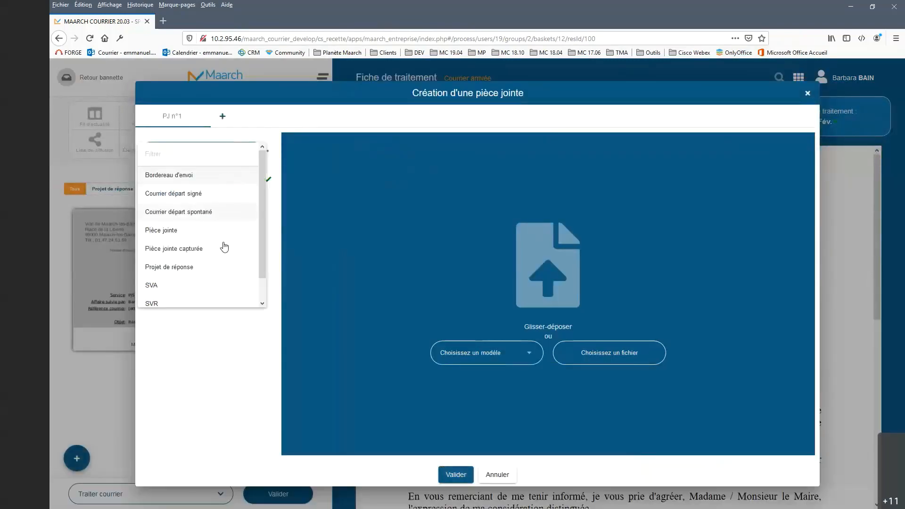
left_click(221, 266)
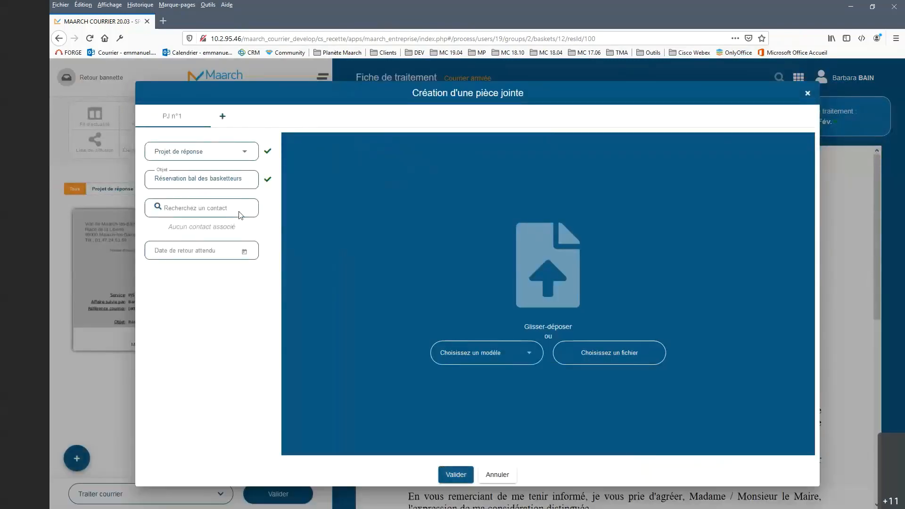
left_click(238, 207)
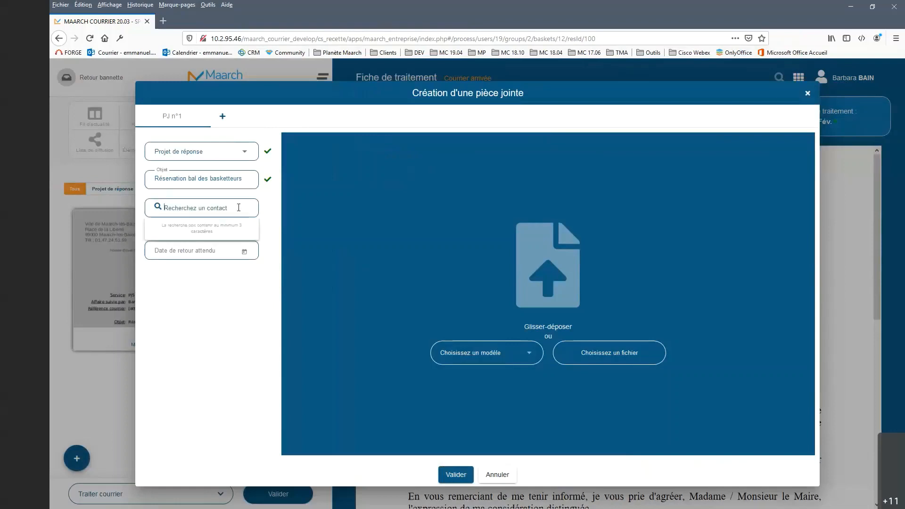
type("maa")
left_click(216, 242)
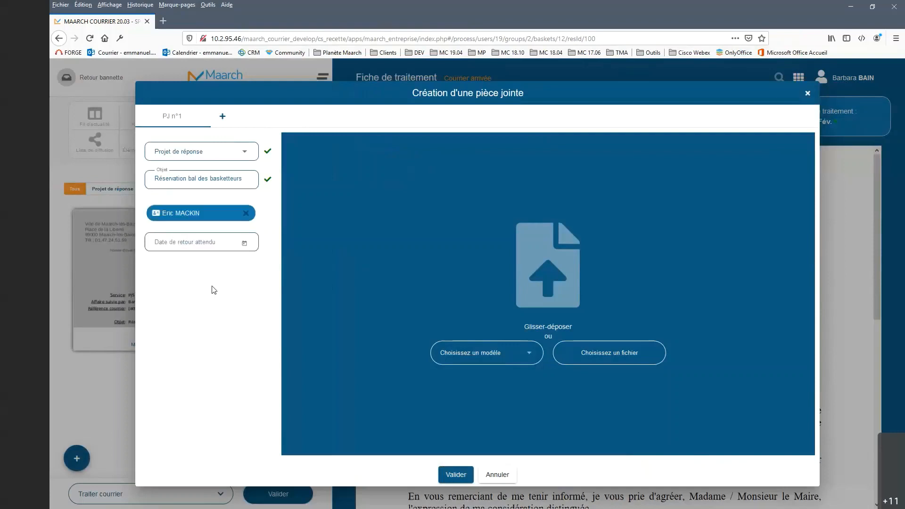
Step: Generate the second response draft from the "Réponse générique LO" template and bring its letter body into view
left_click(528, 353)
scroll(517, 417, "down", 3)
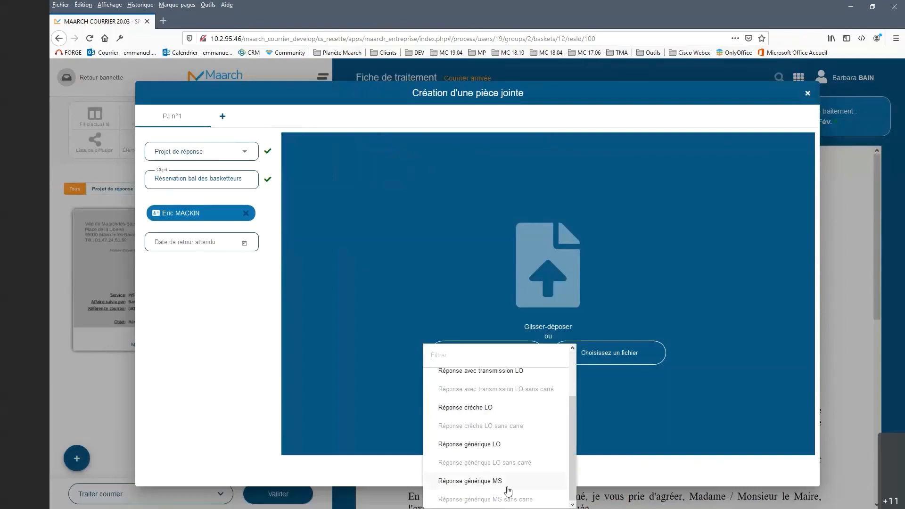
left_click(500, 446)
left_click(457, 317)
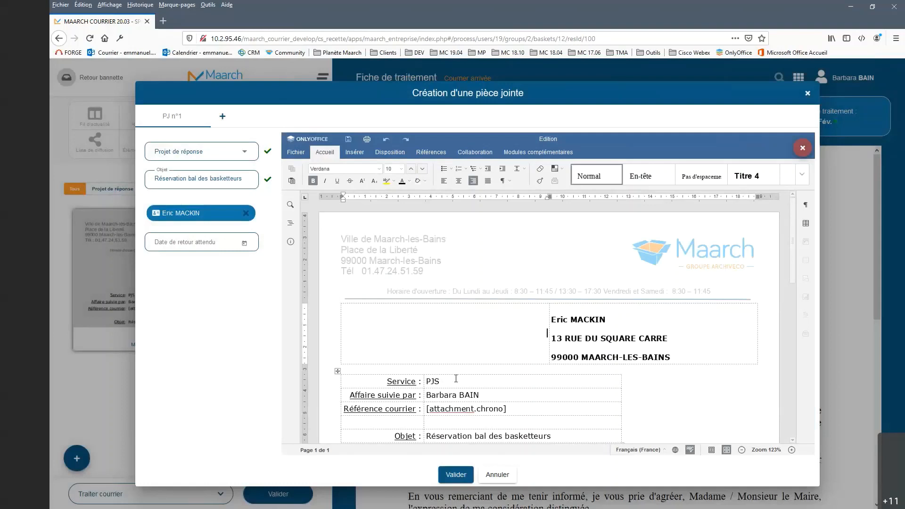
scroll(466, 354, "down", 5)
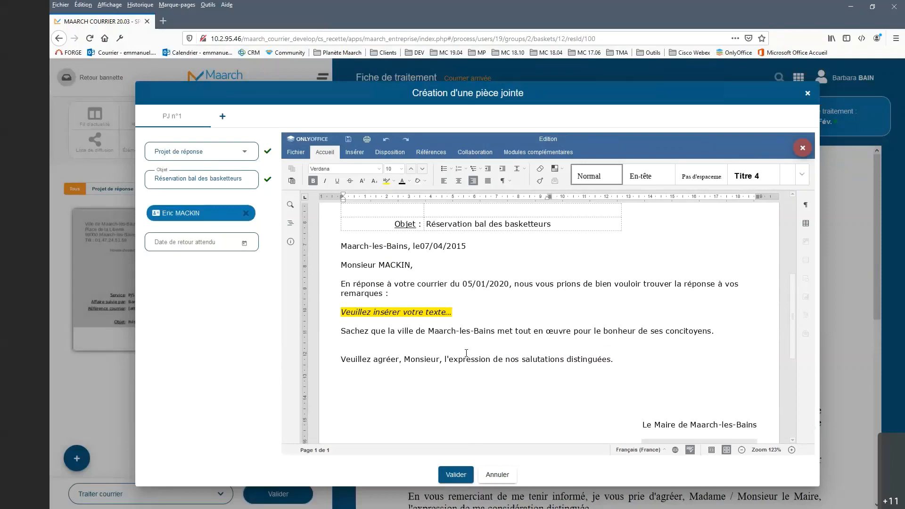
Step: Review the second response draft down to the signature block and validate the creation of the attachment
scroll(466, 353, "down", 3)
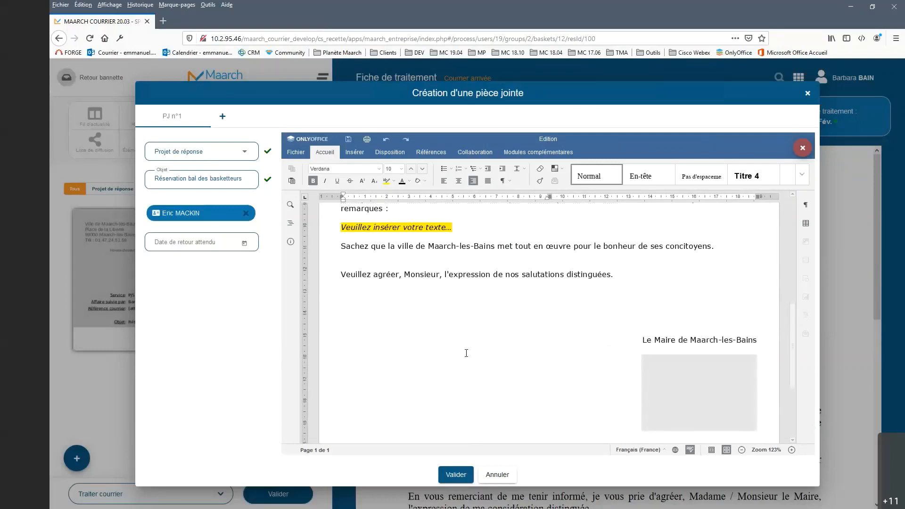
scroll(466, 353, "up", 5)
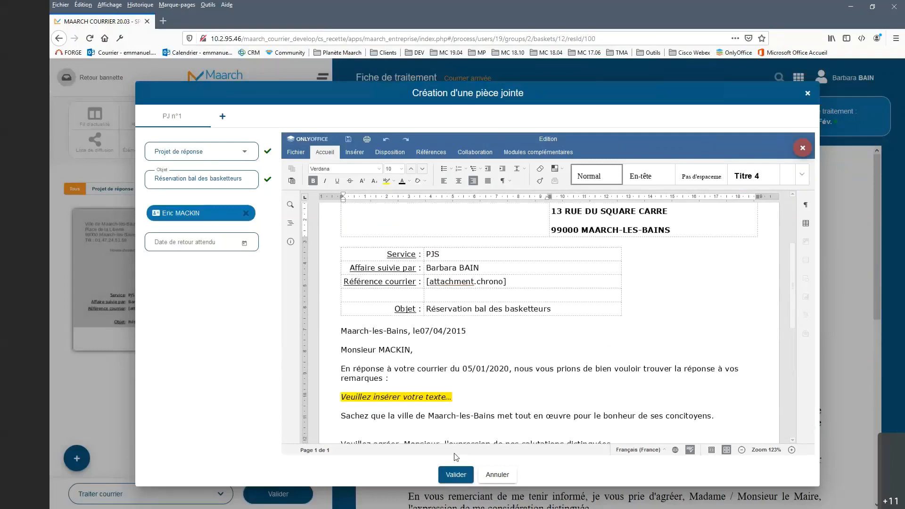
left_click(456, 475)
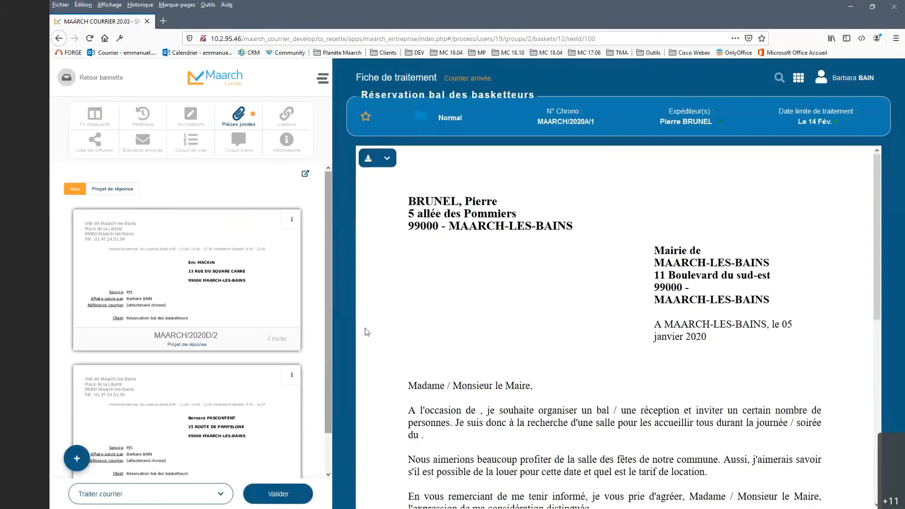
Step: Open the signed-in account's profile and display the document editing options in its personal settings
left_click(872, 83)
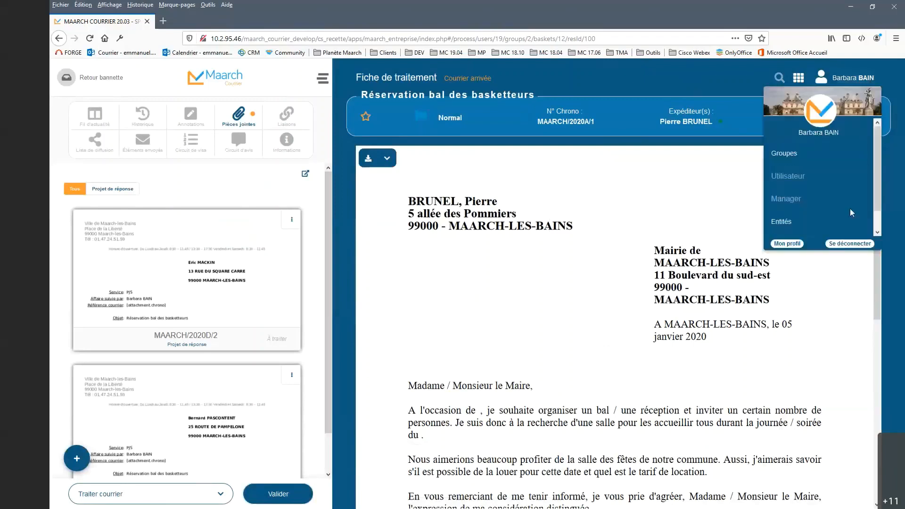
left_click(792, 244)
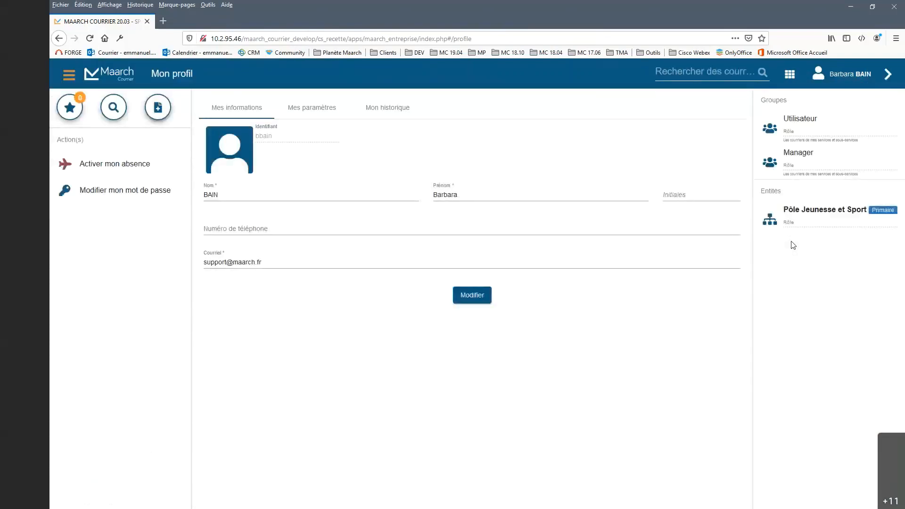
left_click(325, 112)
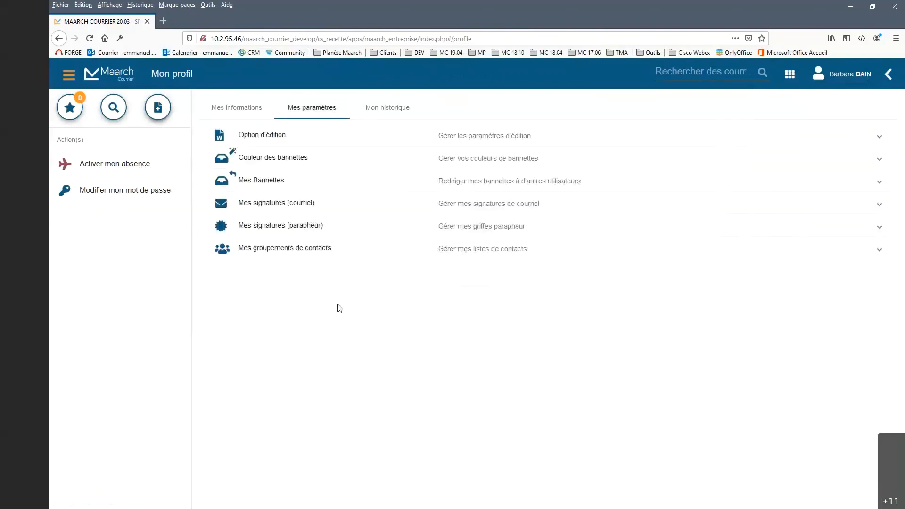
left_click(280, 139)
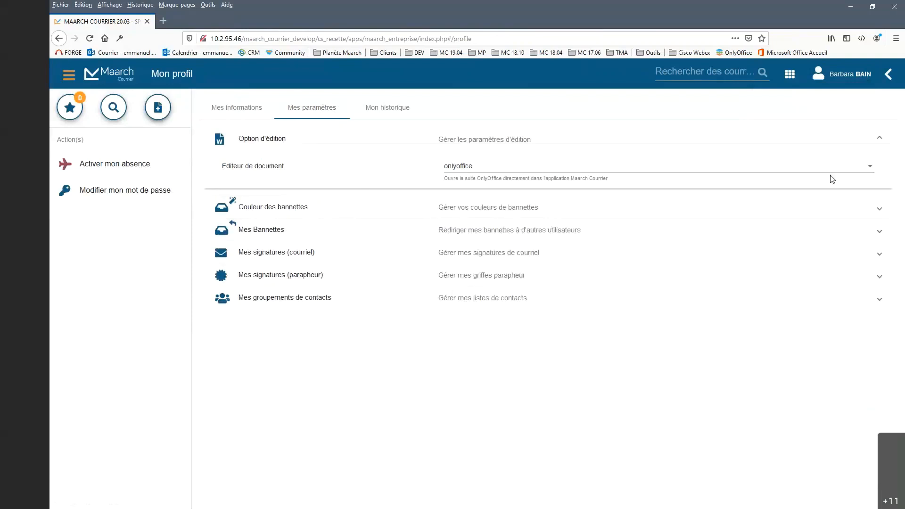
Step: Set the document editor to java and back to onlyoffice
left_click(870, 167)
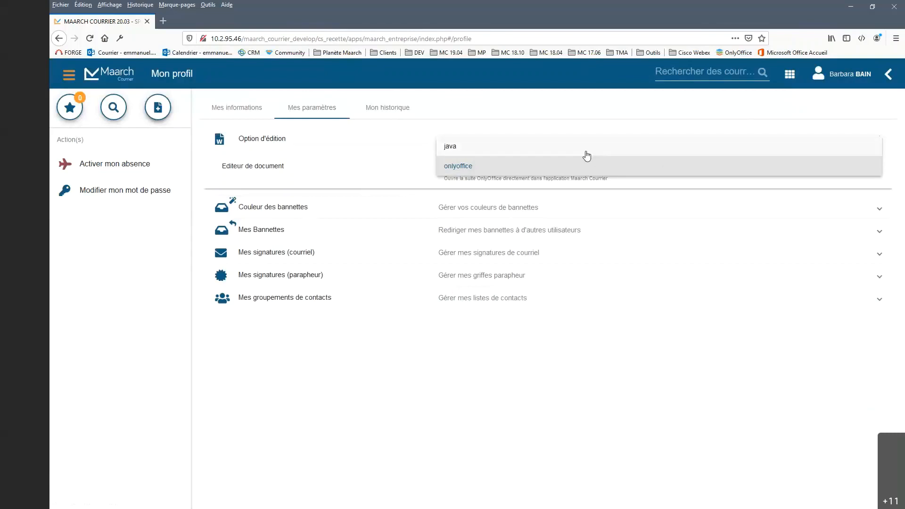
left_click(513, 155)
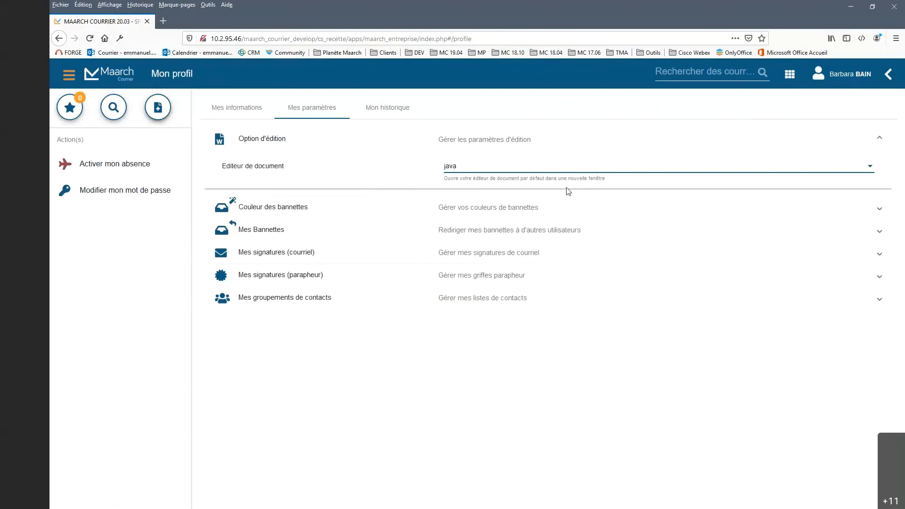
left_click(530, 172)
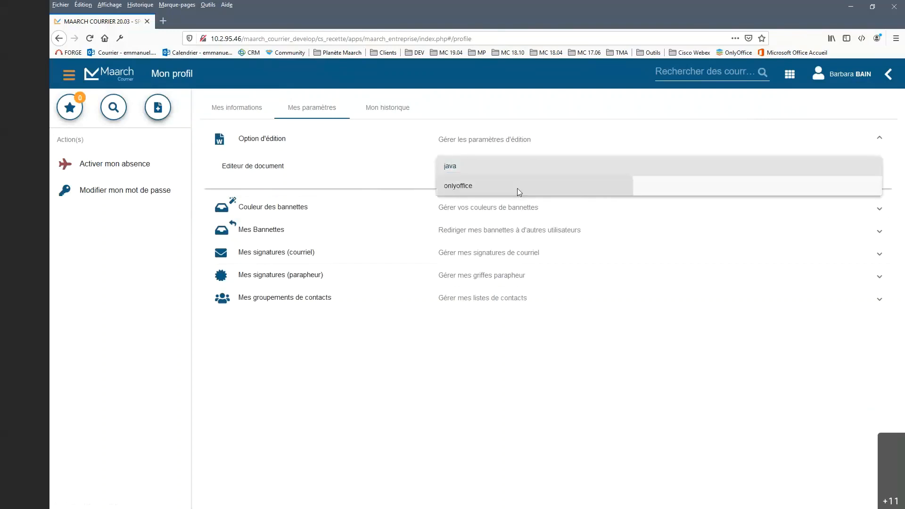
left_click(517, 188)
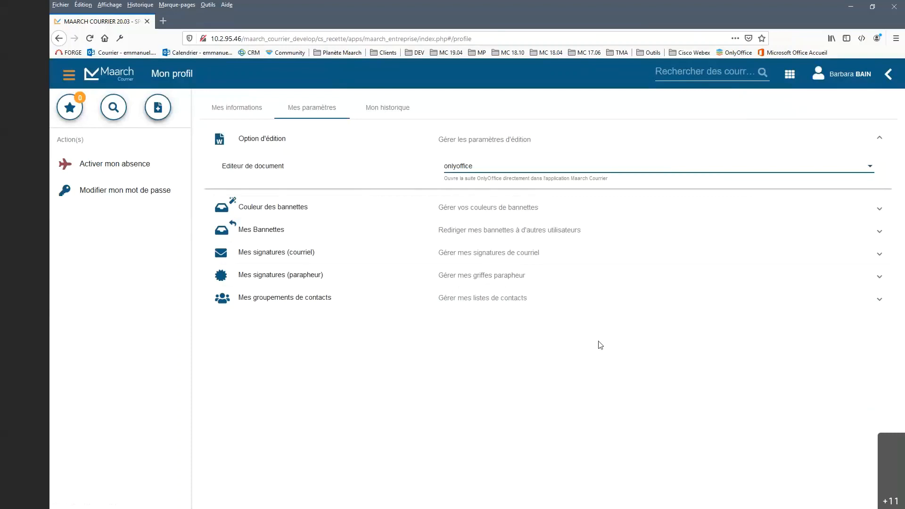
Step: Log out of the current account and sign in to the saved administrator account with its stored password
left_click(233, 113)
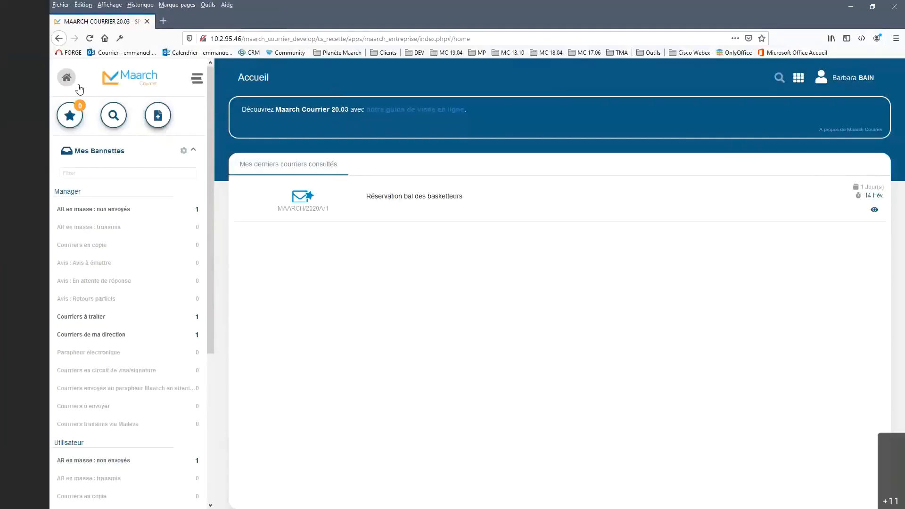
left_click(870, 81)
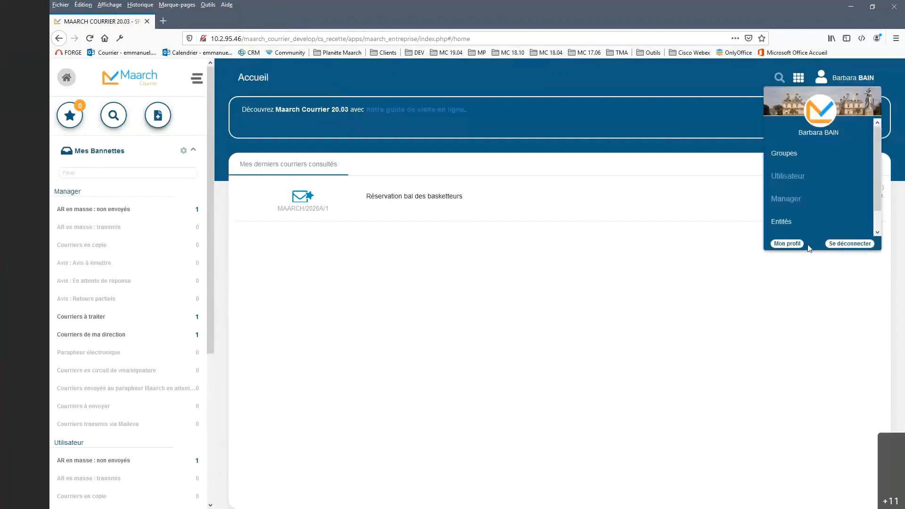
left_click(815, 246)
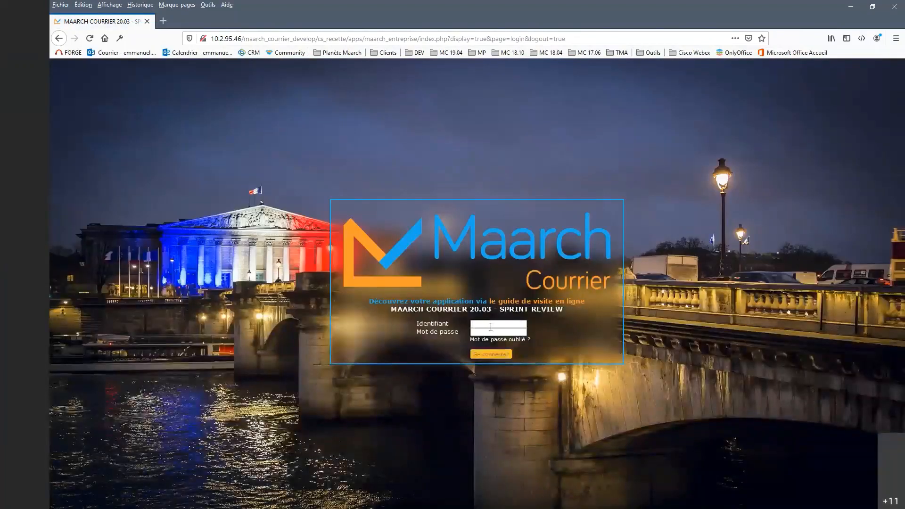
left_click(491, 326)
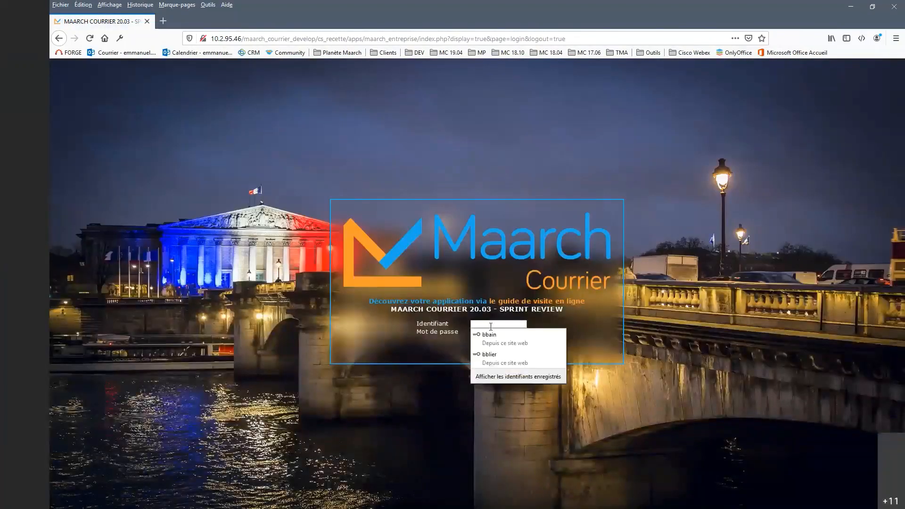
left_click(496, 358)
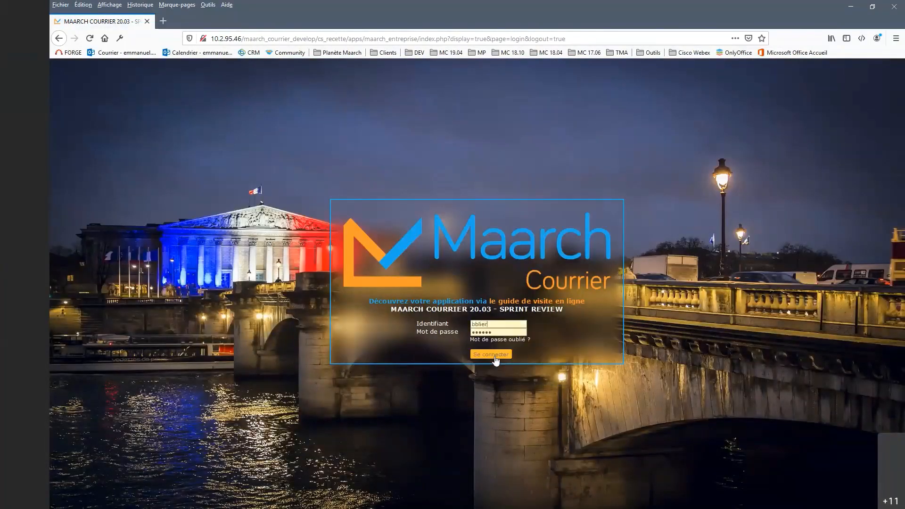
left_click(492, 354)
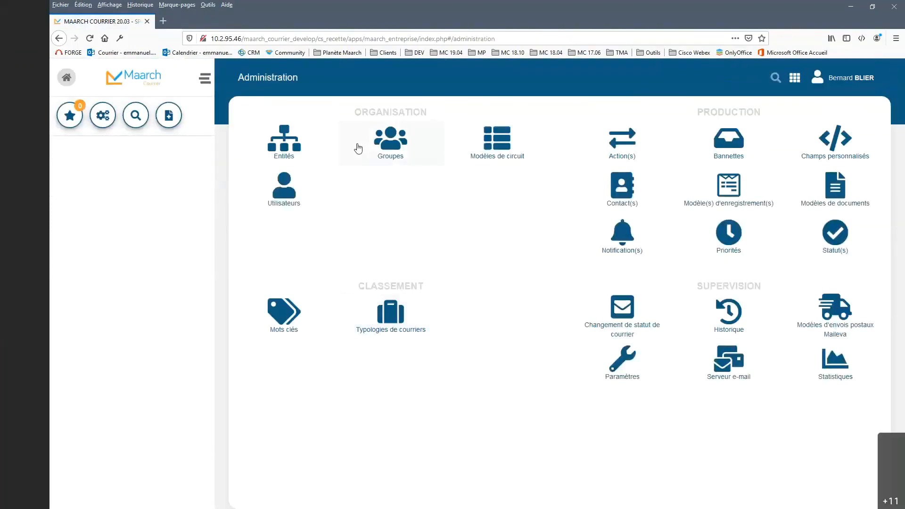
Step: Open the Service Courrier entity in the entity administration and examine its diffusion list, visa circuit and opinion circuit
left_click(293, 148)
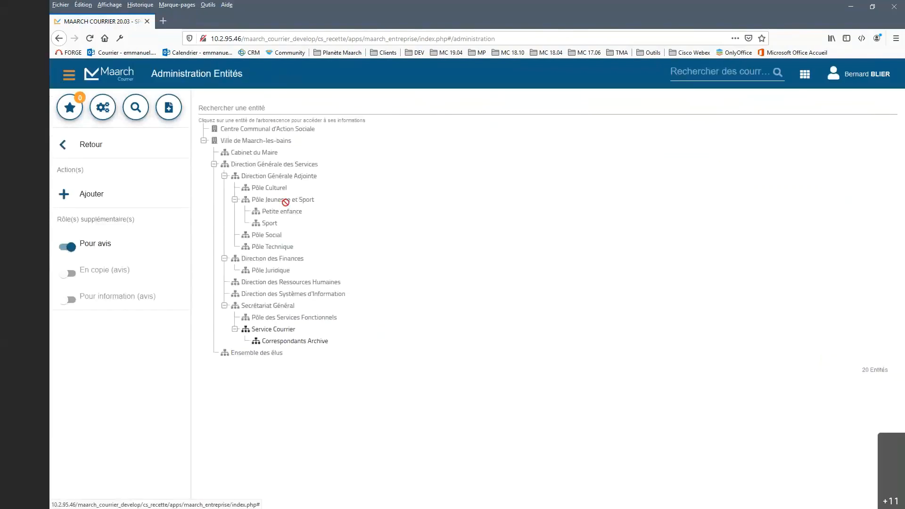
left_click(266, 329)
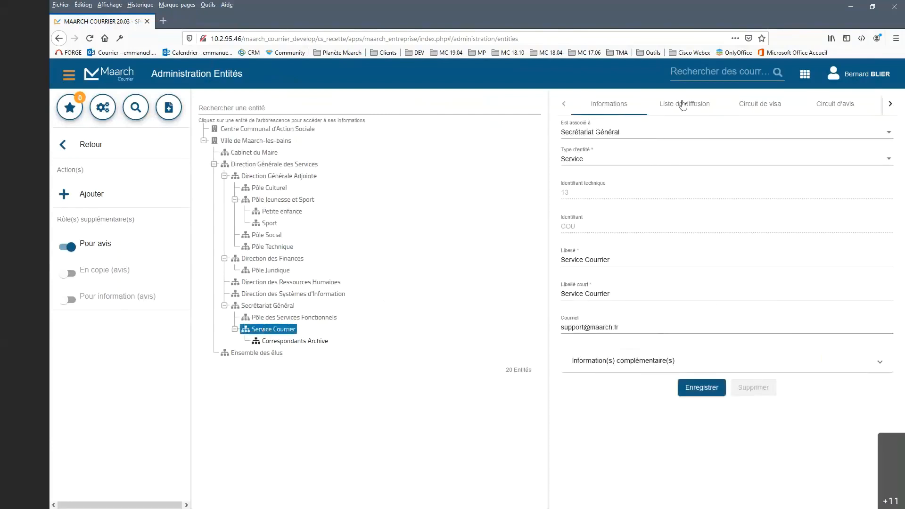
left_click(683, 105)
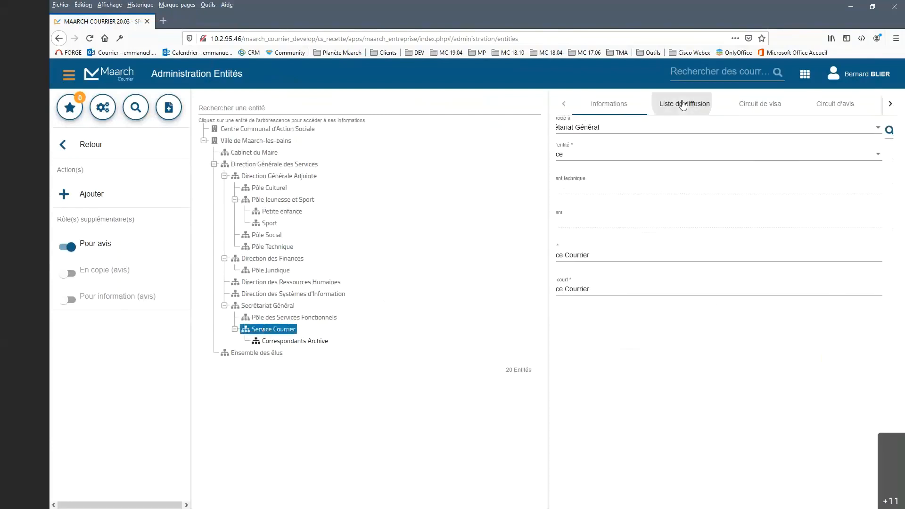
left_click(764, 108)
left_click(841, 109)
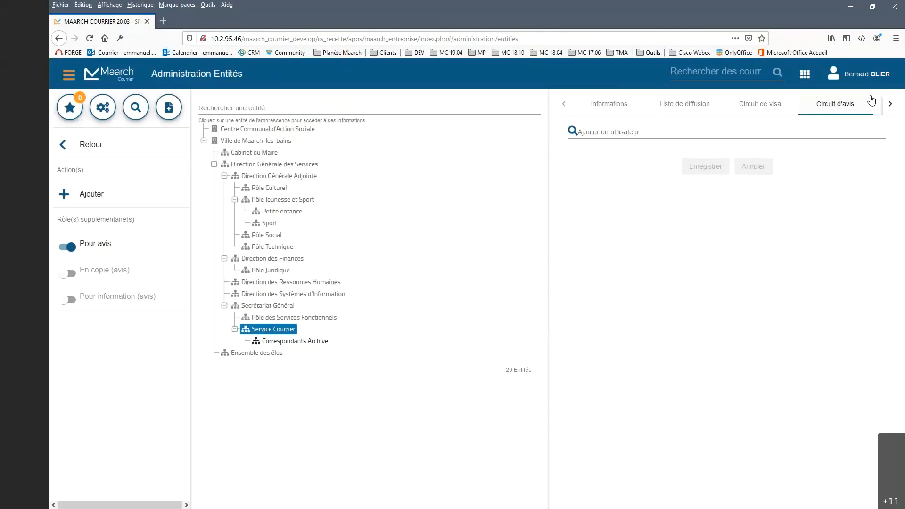
left_click(768, 106)
left_click(711, 107)
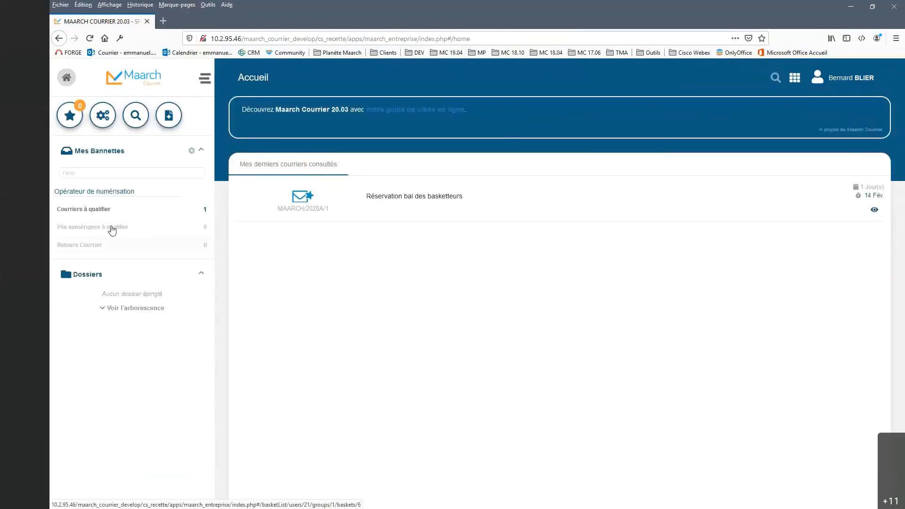
Step: Open the "Courriers à qualifier" basket and set its list to 150 results per page
left_click(115, 211)
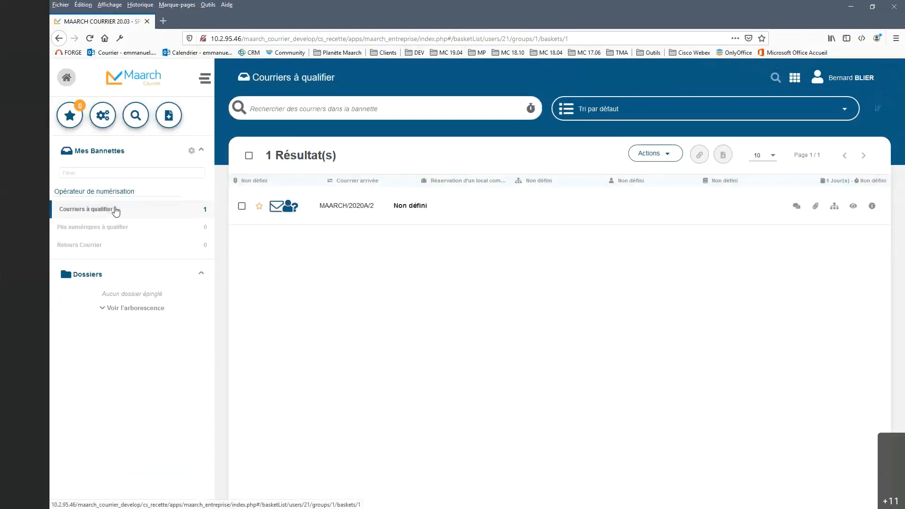
left_click(774, 159)
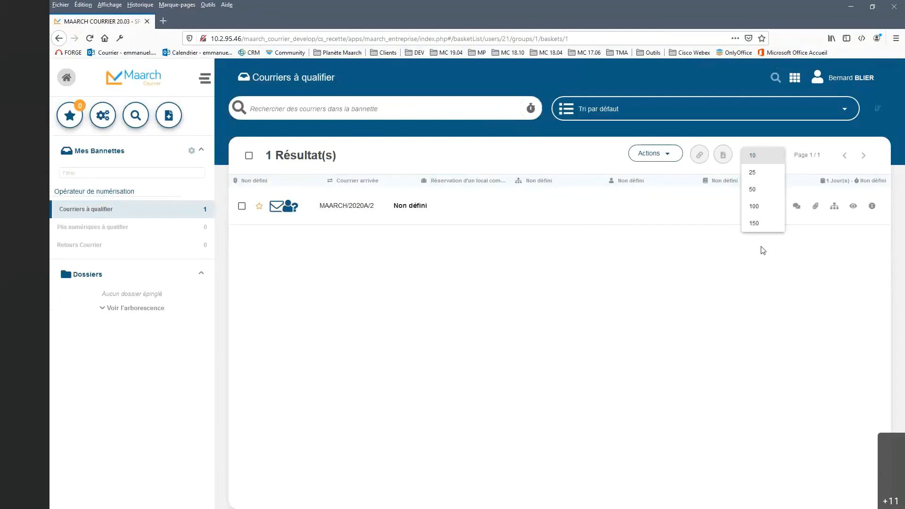
left_click(750, 225)
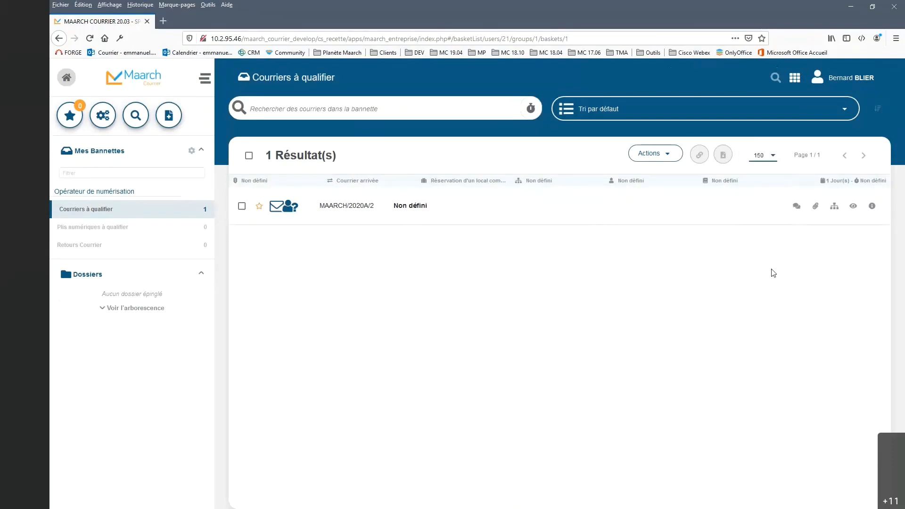